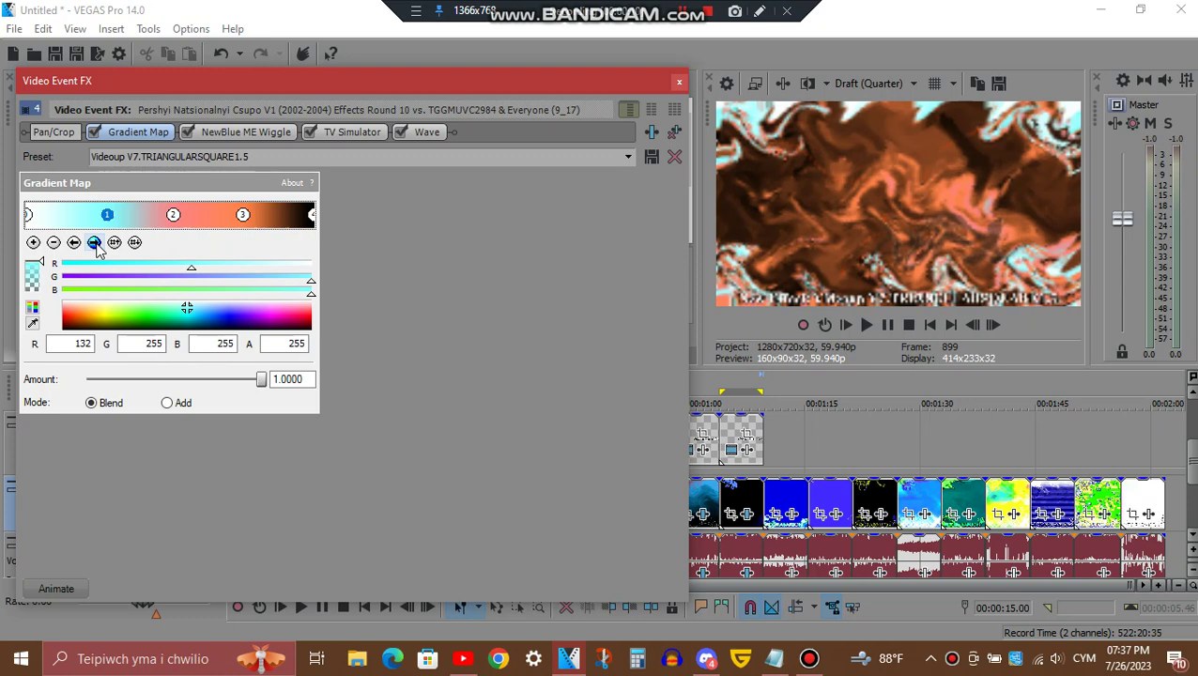
Examine the remaining Gradient Map control points and the NewBlue ME Wiggle, TV Simulator and Wave settings of the clip at 00:00:15.00
{"action": "left_click", "coordinate": [93, 242]}
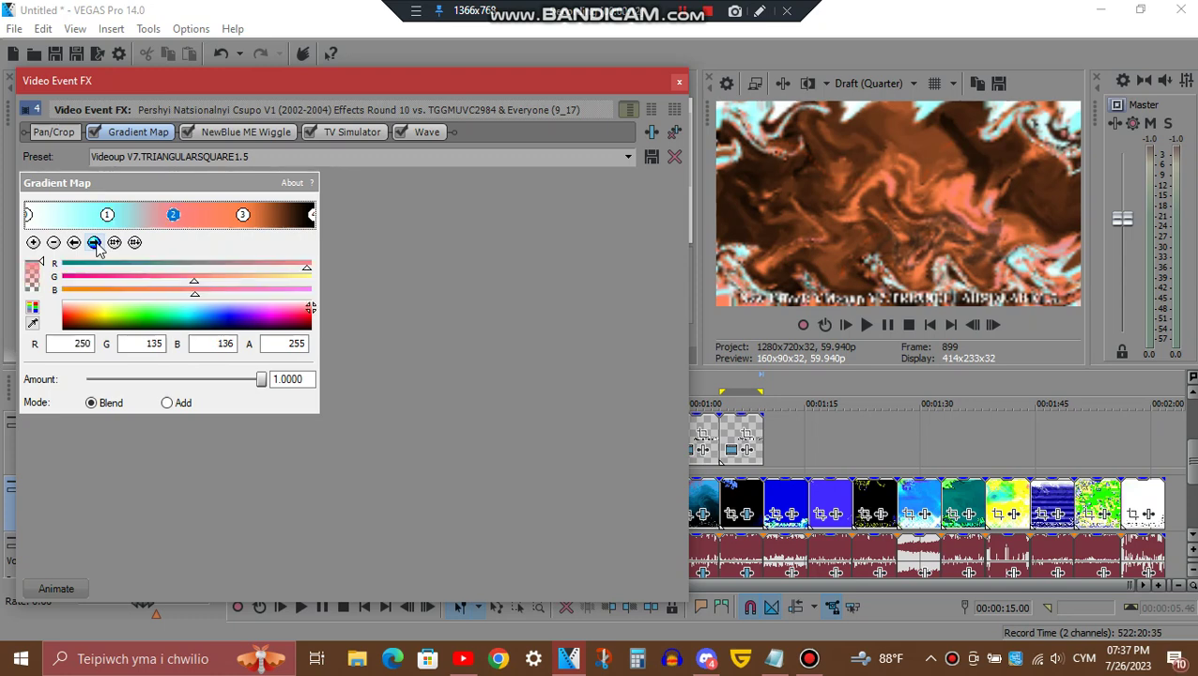
{"action": "left_click", "coordinate": [93, 243]}
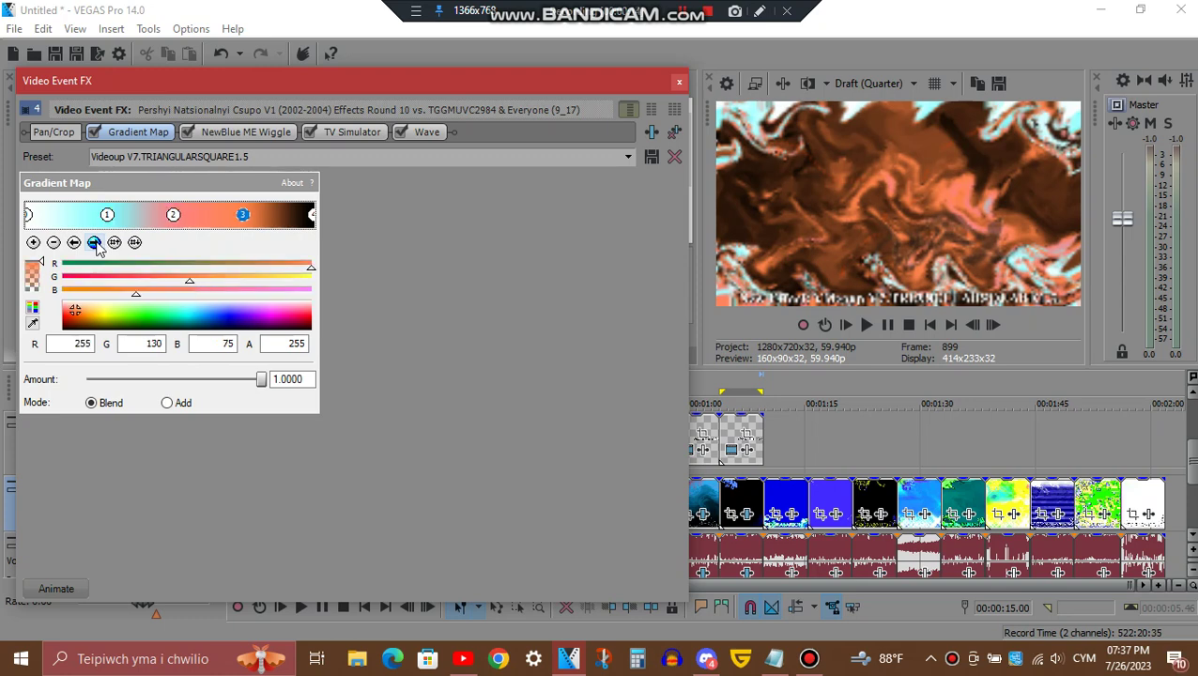
{"action": "left_click", "coordinate": [93, 242]}
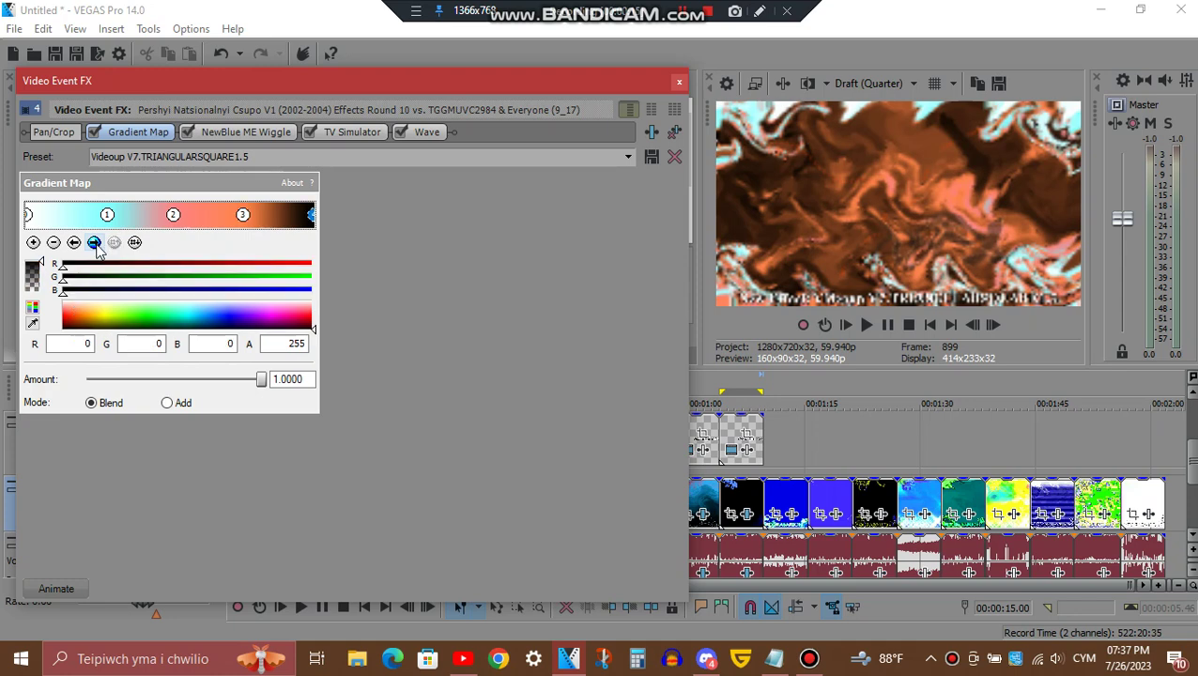
{"action": "left_click", "coordinate": [286, 137]}
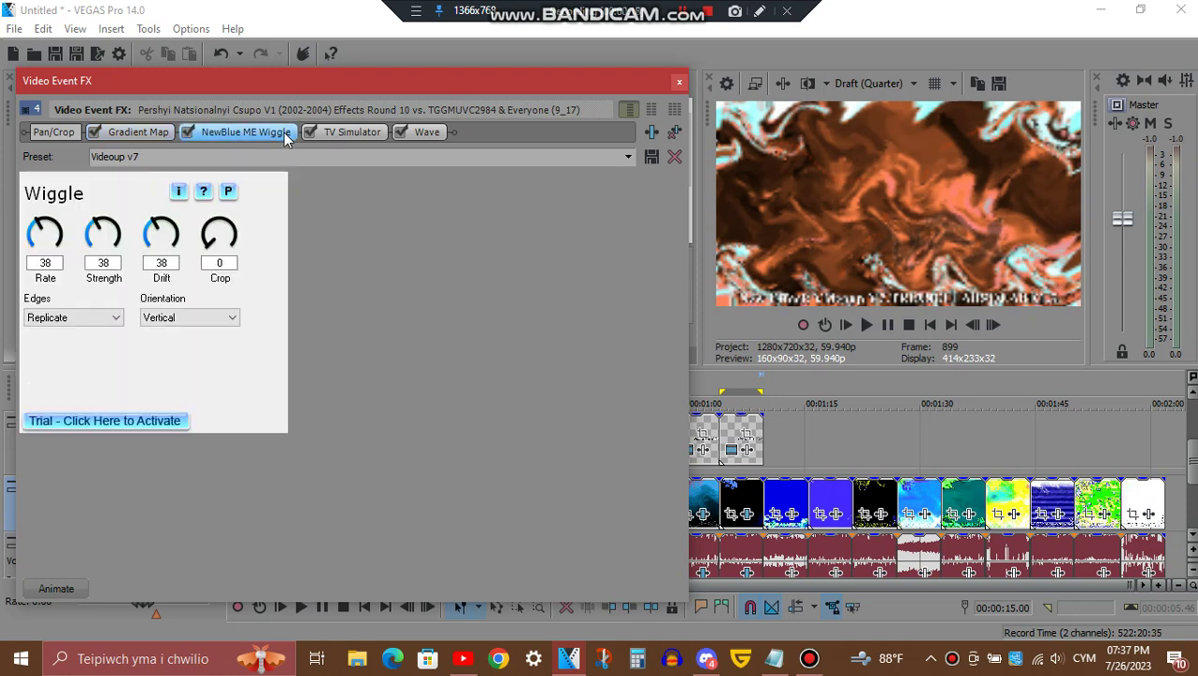
{"action": "left_click", "coordinate": [348, 133]}
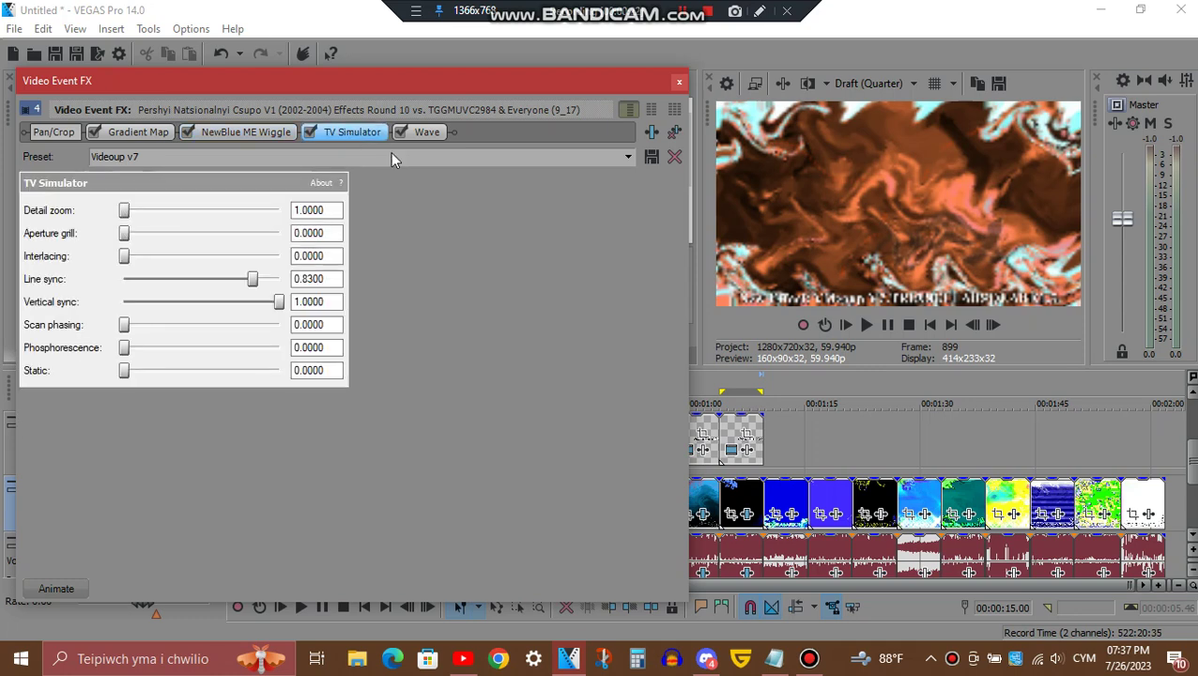
{"action": "left_click", "coordinate": [427, 132]}
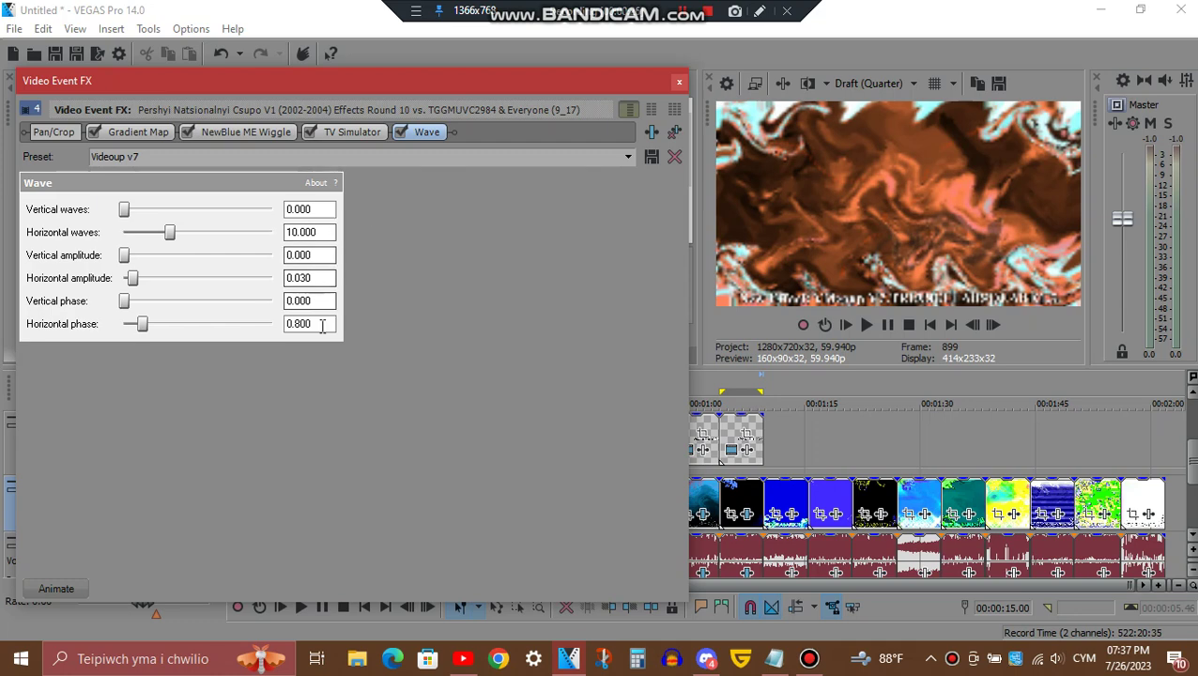
{"action": "left_click", "coordinate": [679, 82]}
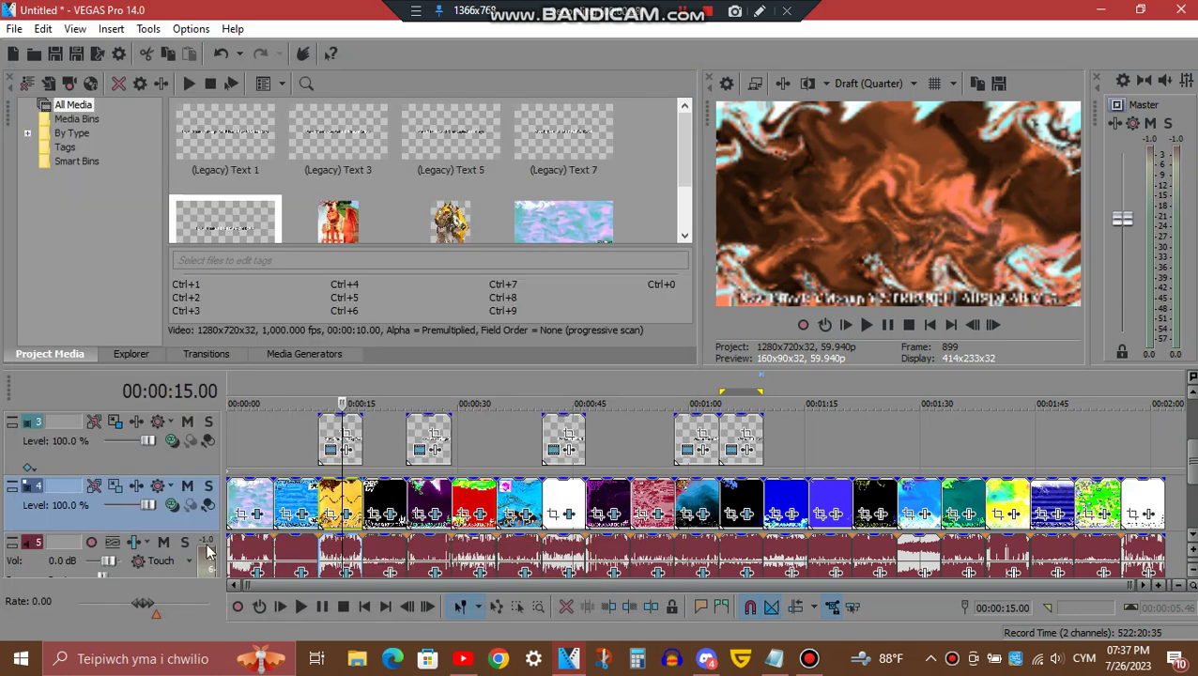
Examine the Orange Vocoder, tb_grumblebum, second Orange Vocoder and IL Vocodex settings on the third audio event, including the Vocodex keyboard notes
{"action": "left_click", "coordinate": [346, 574]}
{"action": "left_click", "coordinate": [346, 573]}
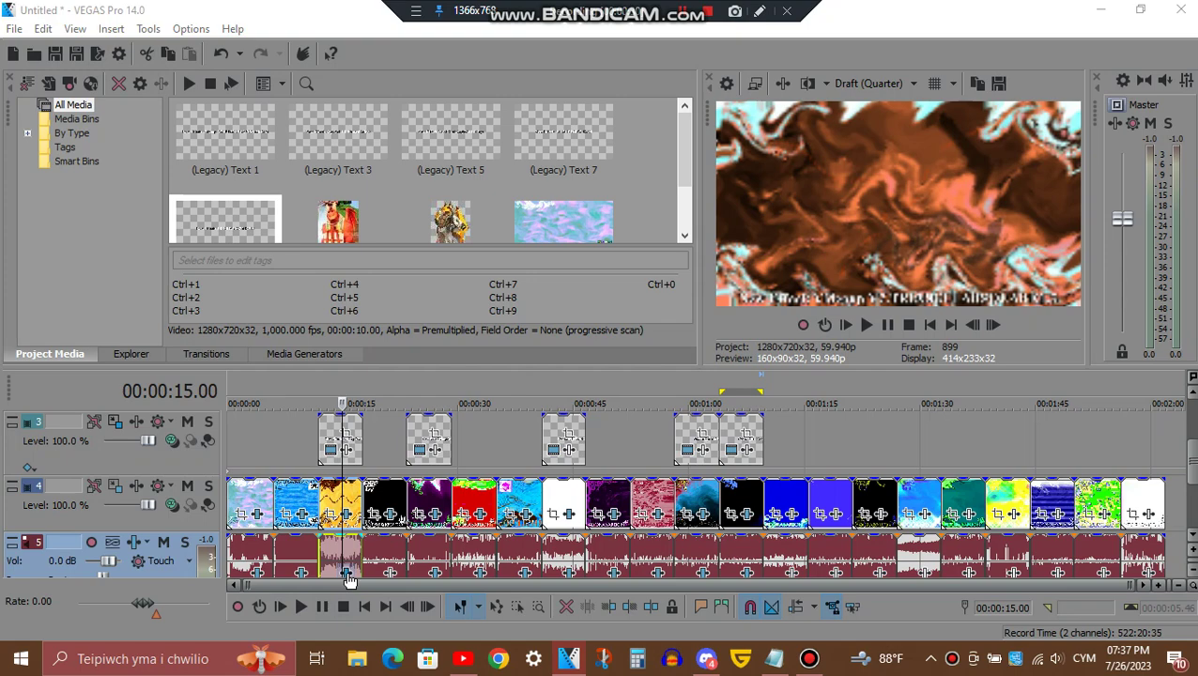
{"action": "left_click", "coordinate": [164, 92]}
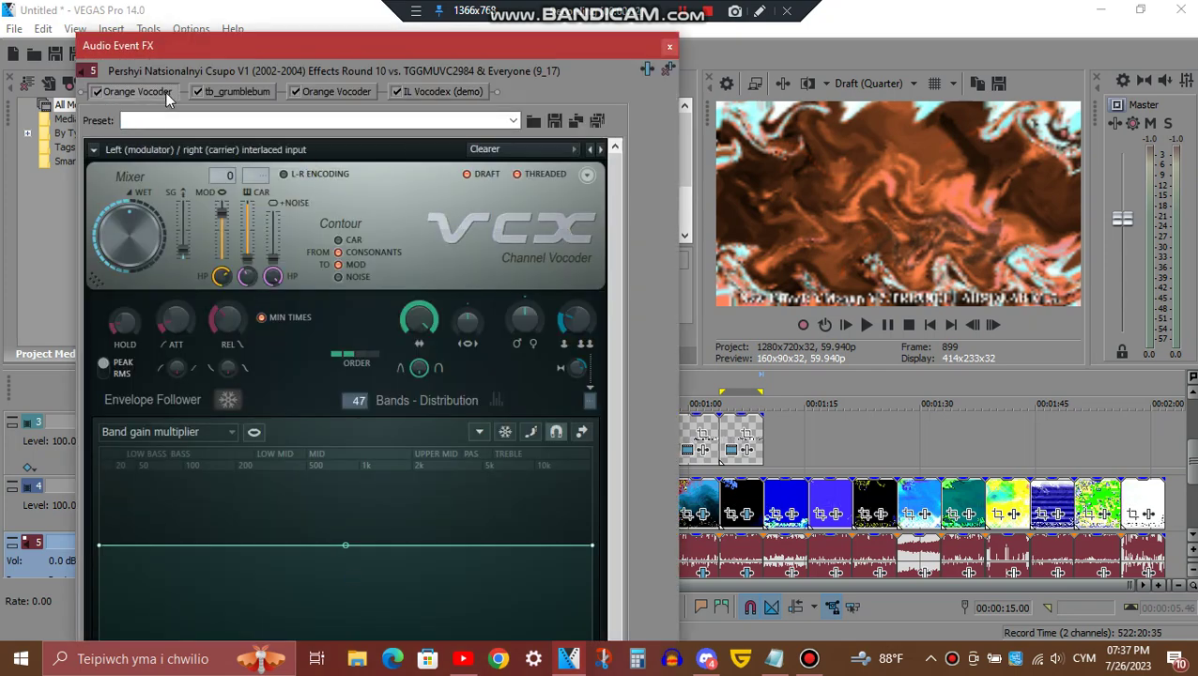
{"action": "left_click", "coordinate": [250, 92]}
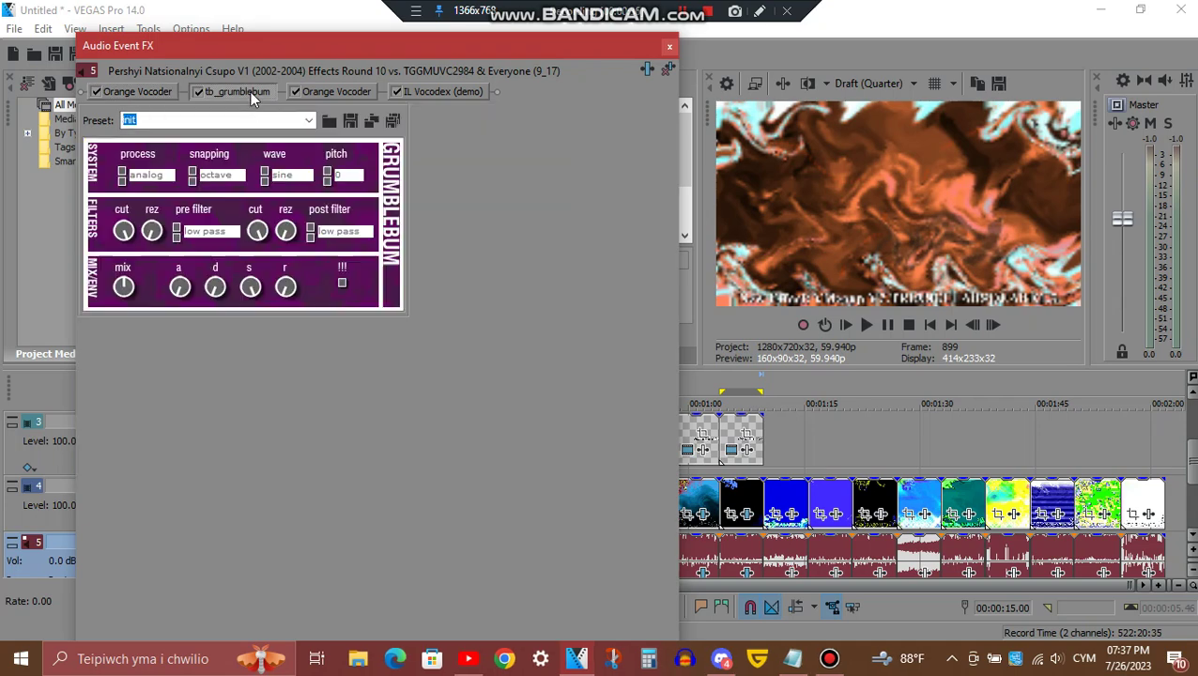
{"action": "left_click", "coordinate": [323, 88]}
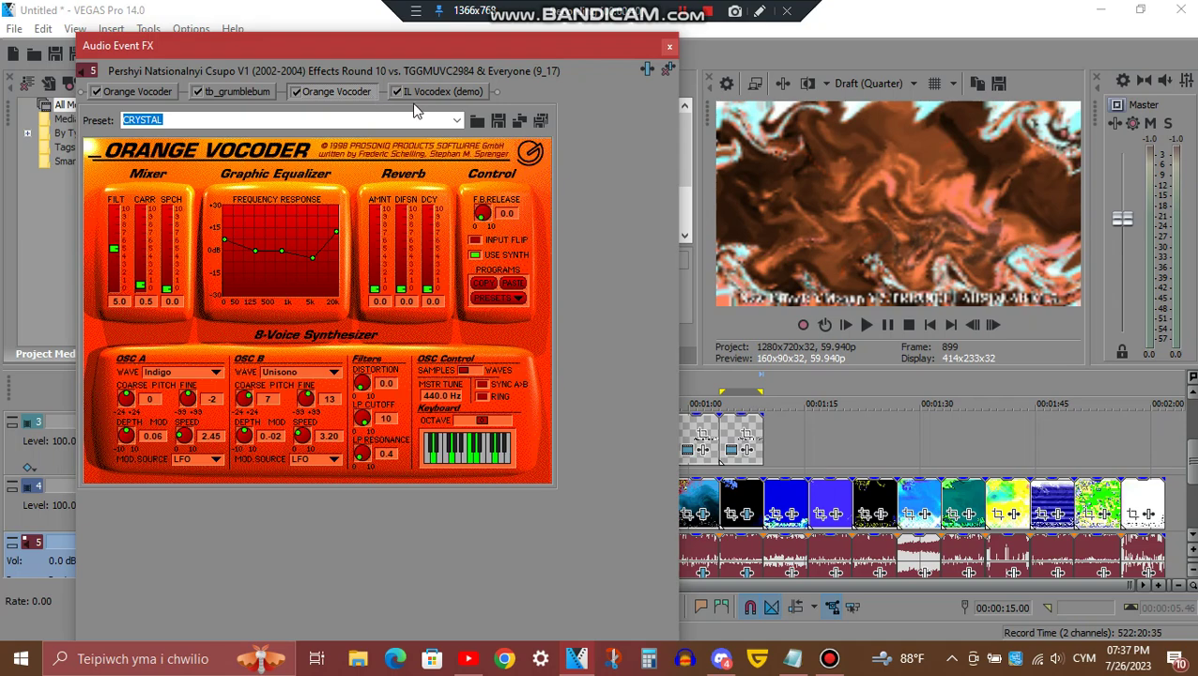
{"action": "left_click", "coordinate": [413, 91]}
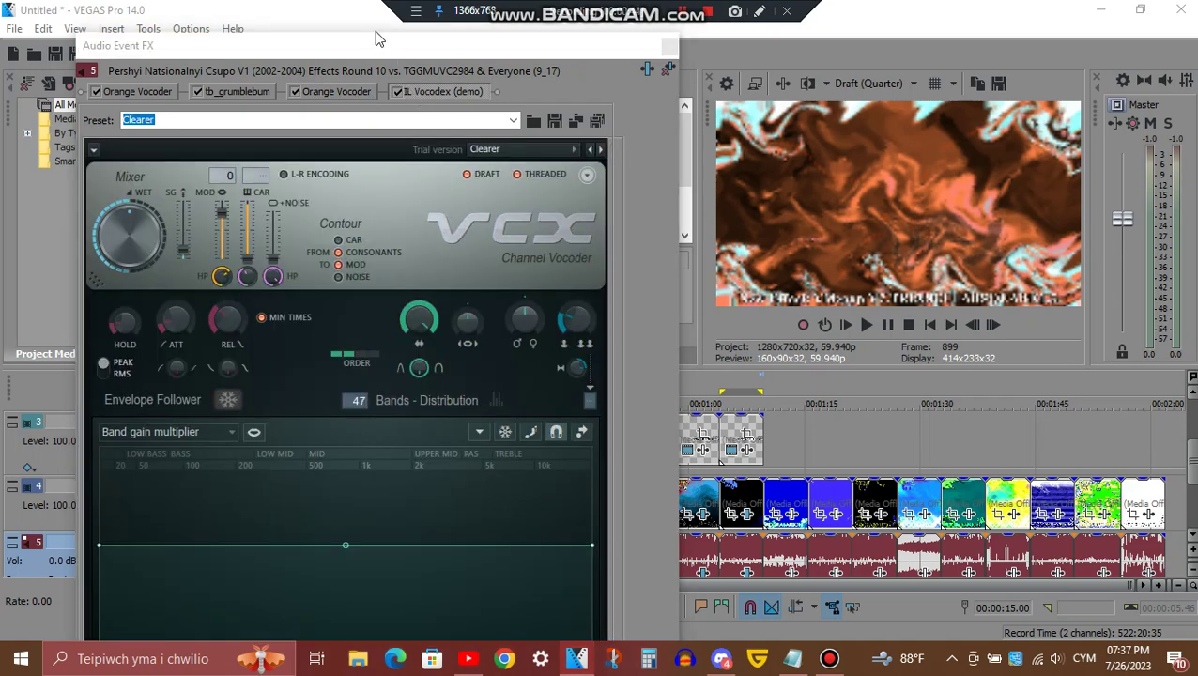
{"action": "left_click_drag", "start_coordinate": [378, 32], "coordinate": [414, 78]}
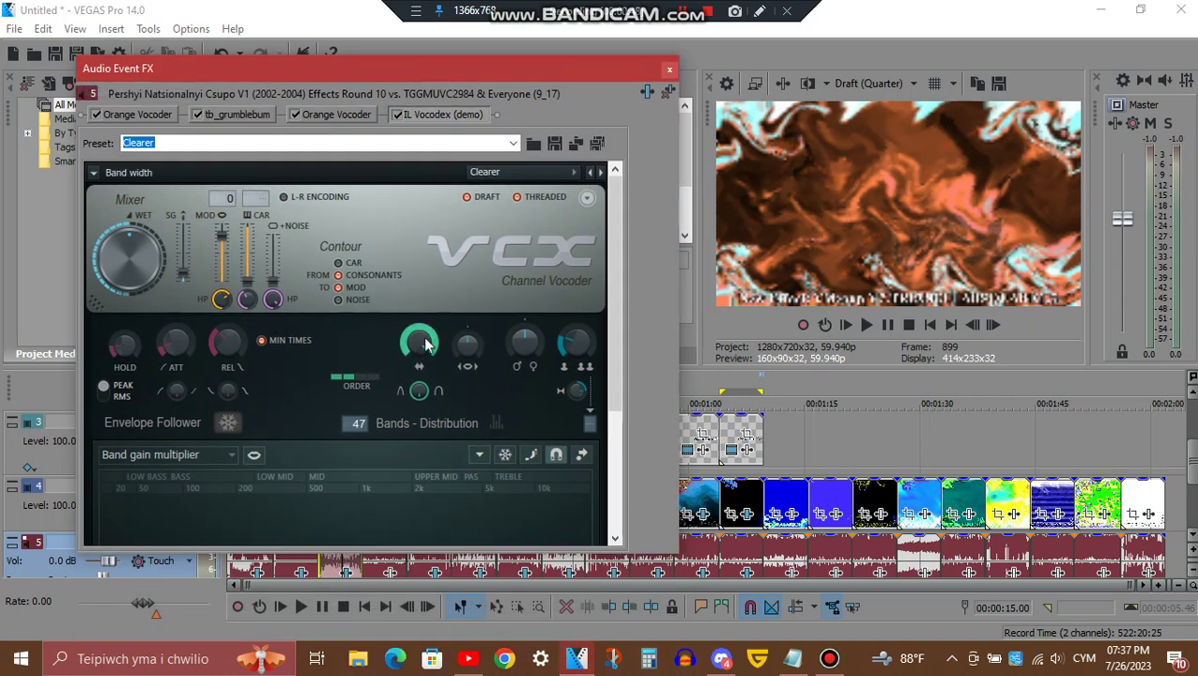
{"action": "left_click_drag", "start_coordinate": [618, 274], "coordinate": [618, 458]}
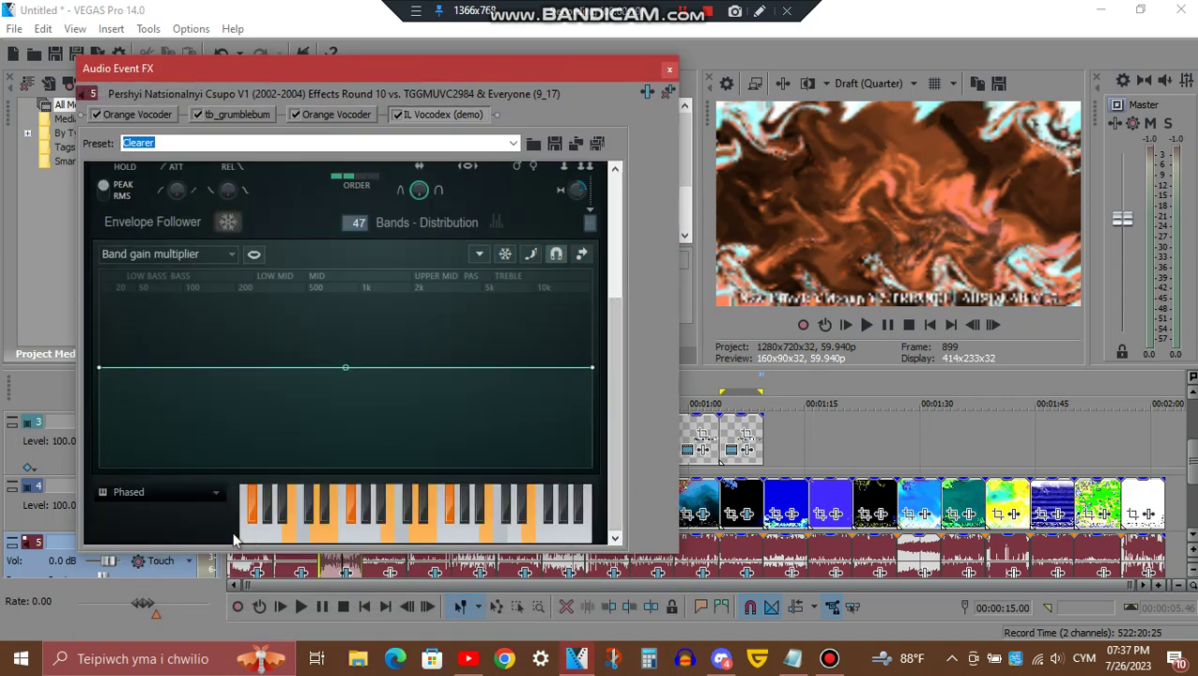
{"action": "left_click", "coordinate": [669, 69]}
Examine every Gradient Map control point's colour in the video effects of the clip at 00:00:25.44
{"action": "left_click", "coordinate": [425, 507]}
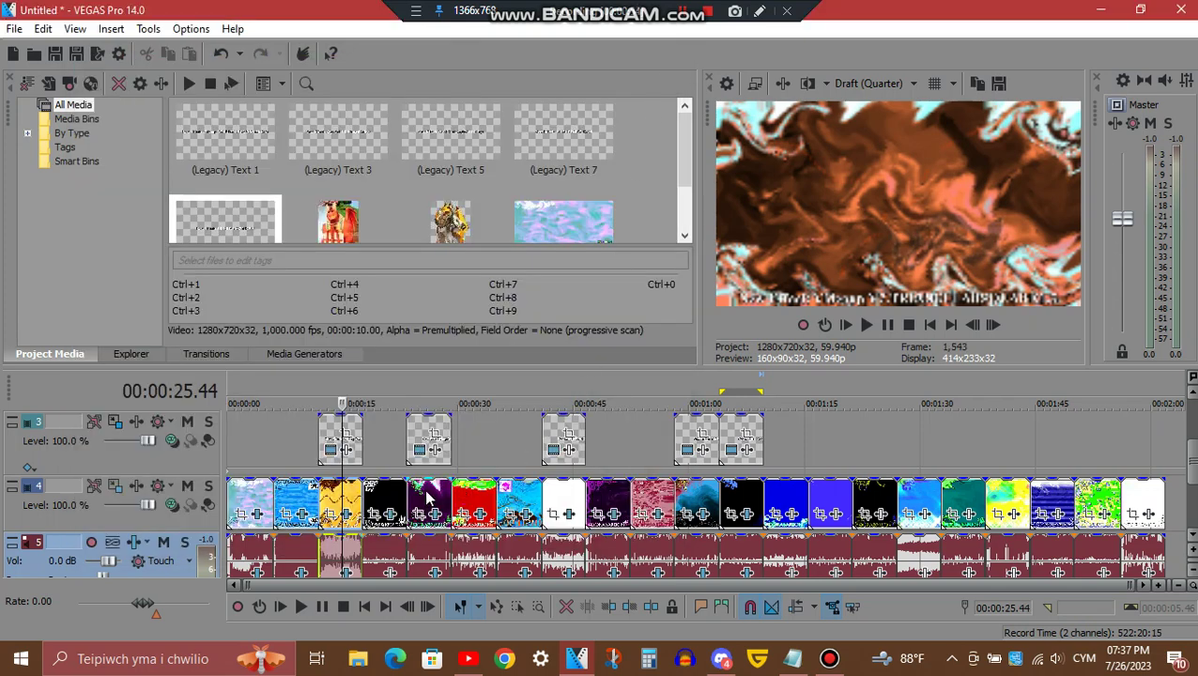
{"action": "left_click", "coordinate": [427, 513]}
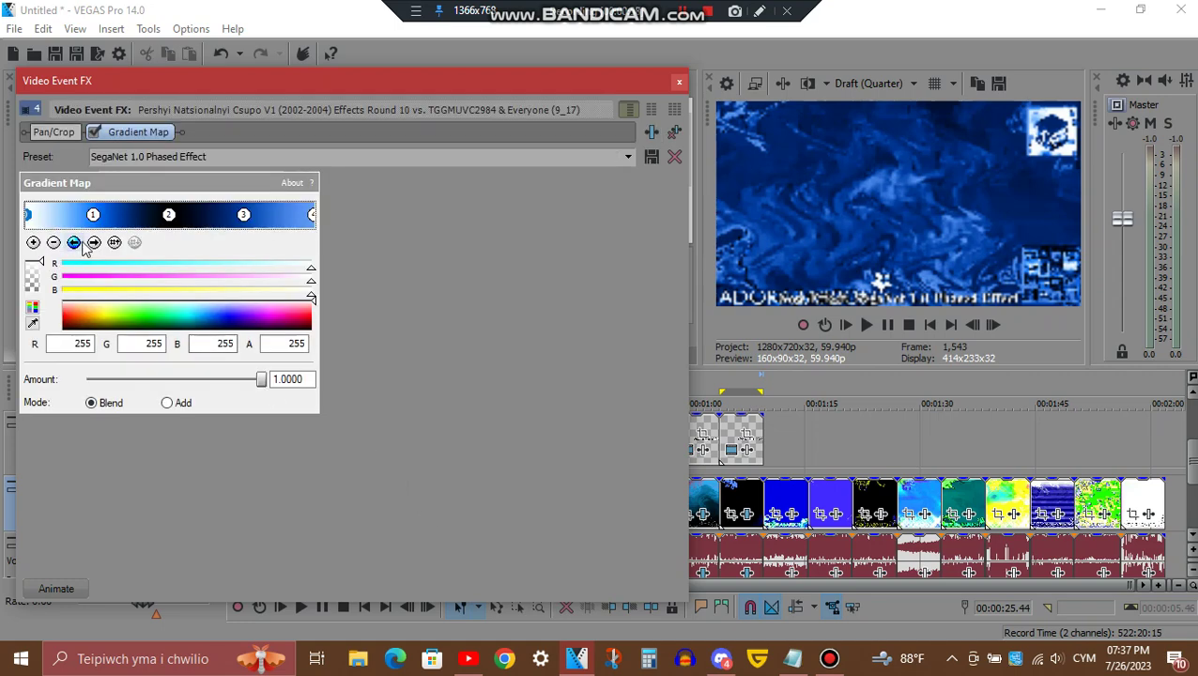
{"action": "left_click", "coordinate": [95, 243]}
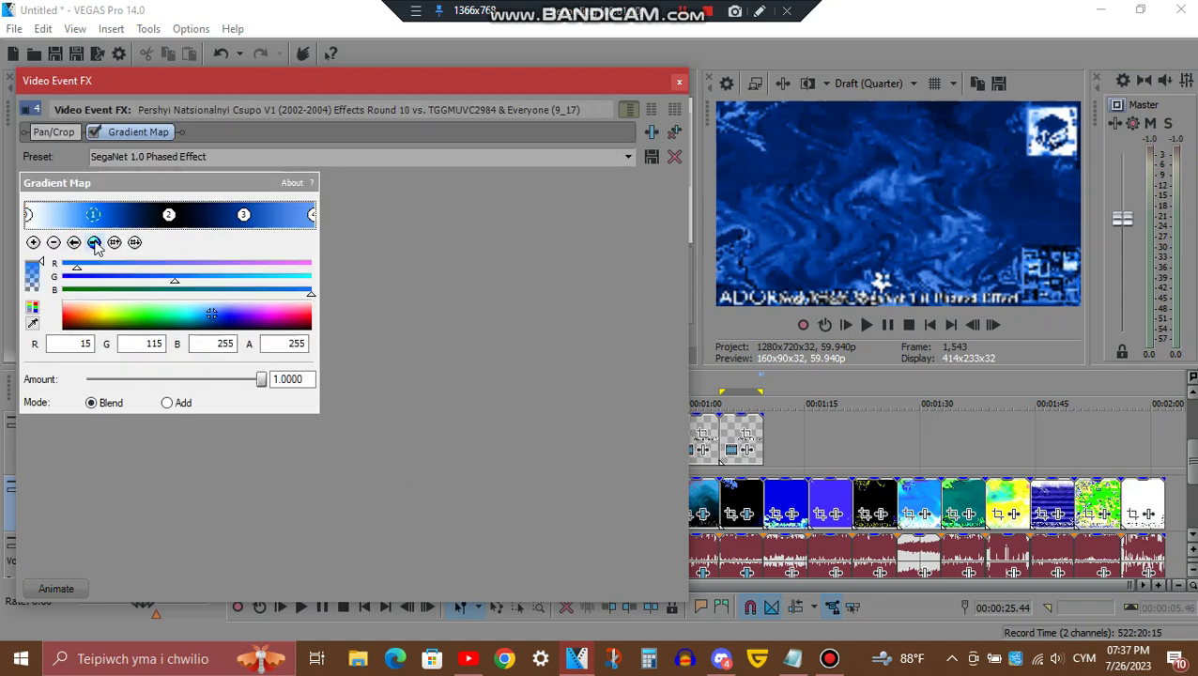
{"action": "left_click", "coordinate": [95, 244]}
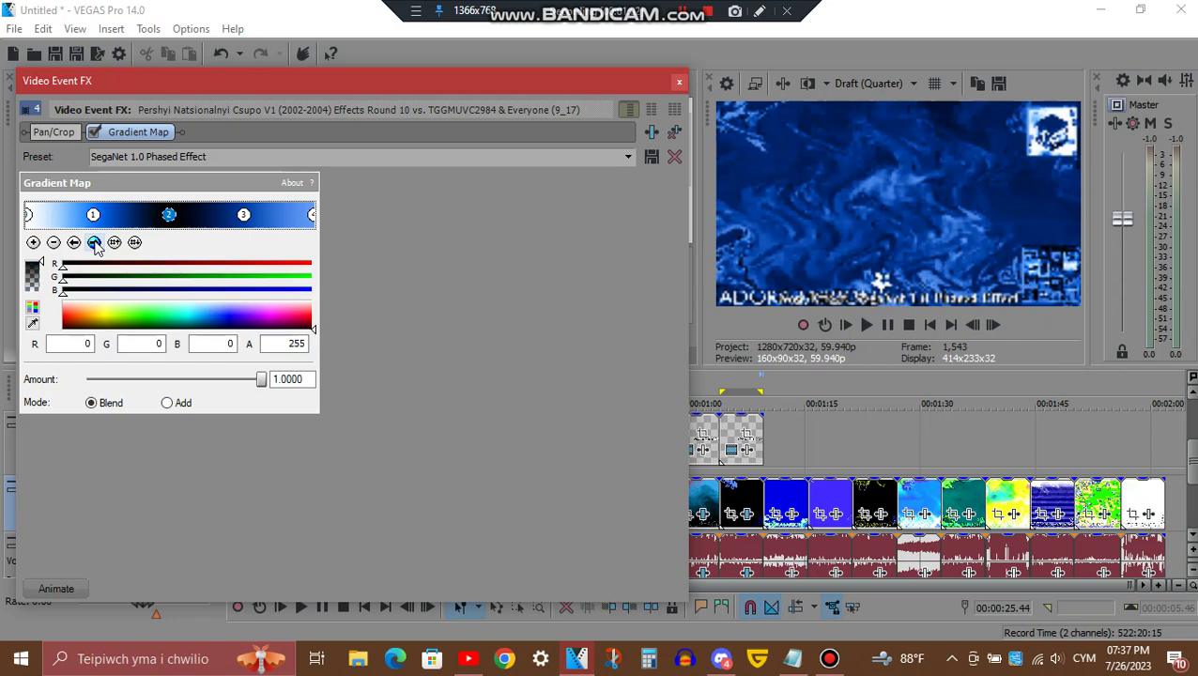
{"action": "left_click", "coordinate": [95, 243]}
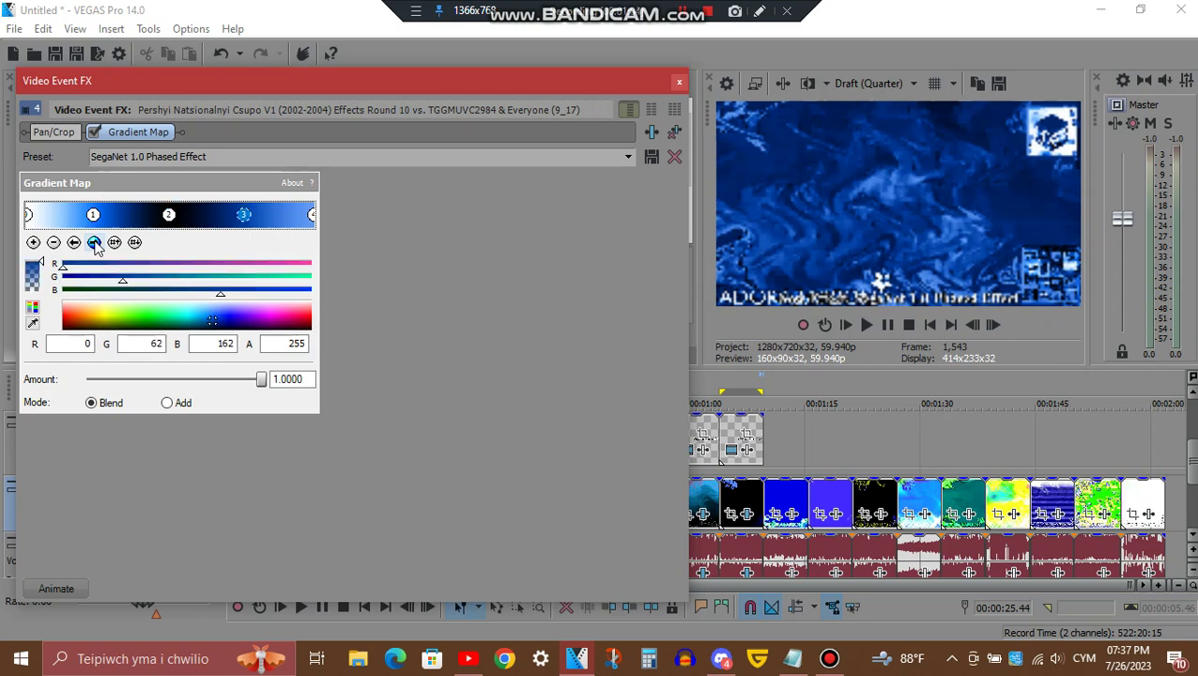
{"action": "left_click", "coordinate": [95, 243]}
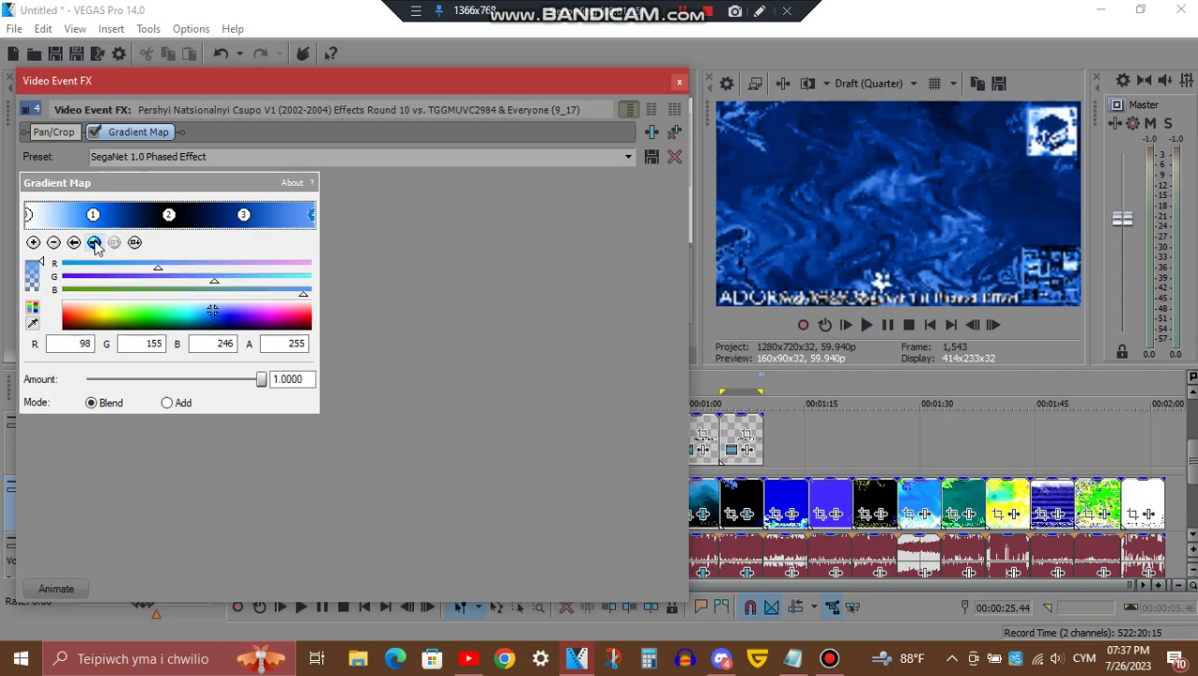
{"action": "left_click", "coordinate": [679, 86]}
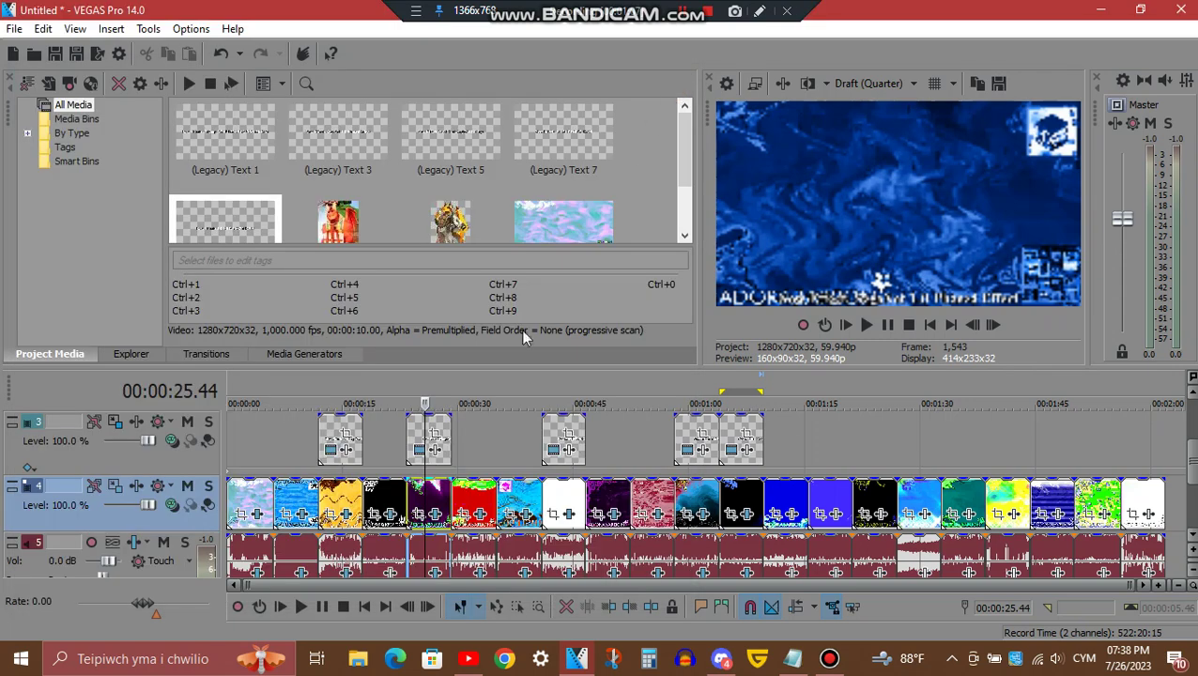
Examine the IL Vocodex settings and highlighted keyboard notes on the audio event at 00:00:25.44
{"action": "left_click", "coordinate": [437, 571]}
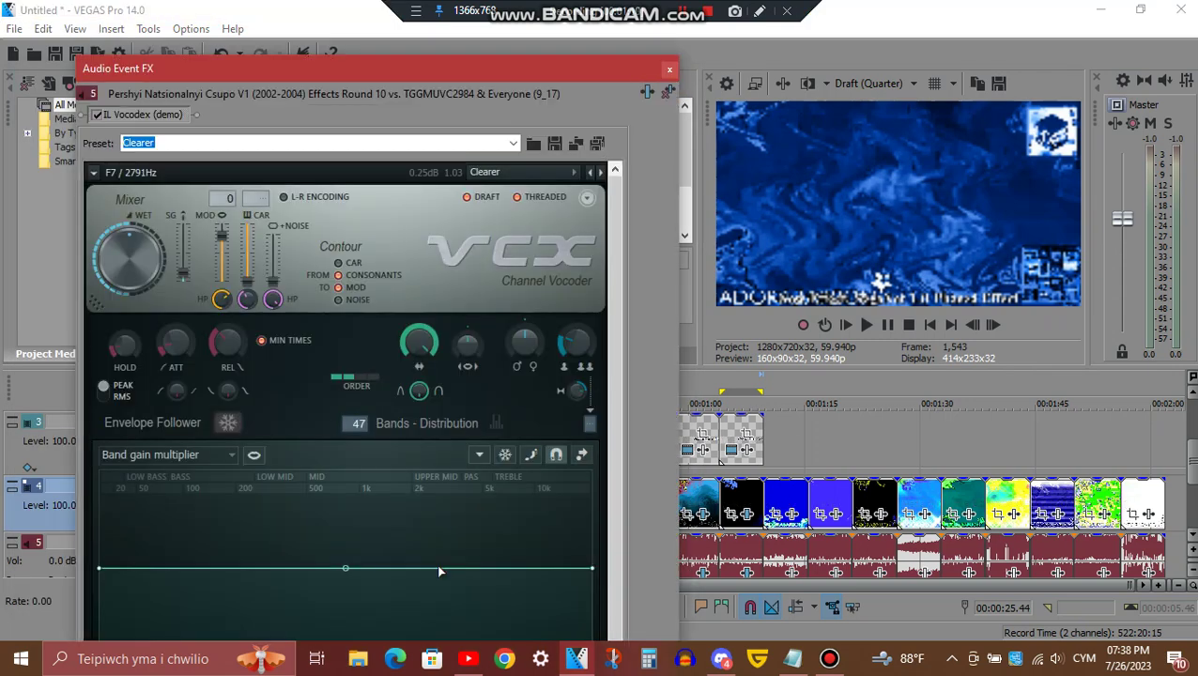
{"action": "mouse_move", "coordinate": [375, 62]}
{"action": "left_mouse_down"}
{"action": "mouse_move", "coordinate": [376, 277]}
{"action": "mouse_move", "coordinate": [360, 63]}
{"action": "left_mouse_up"}
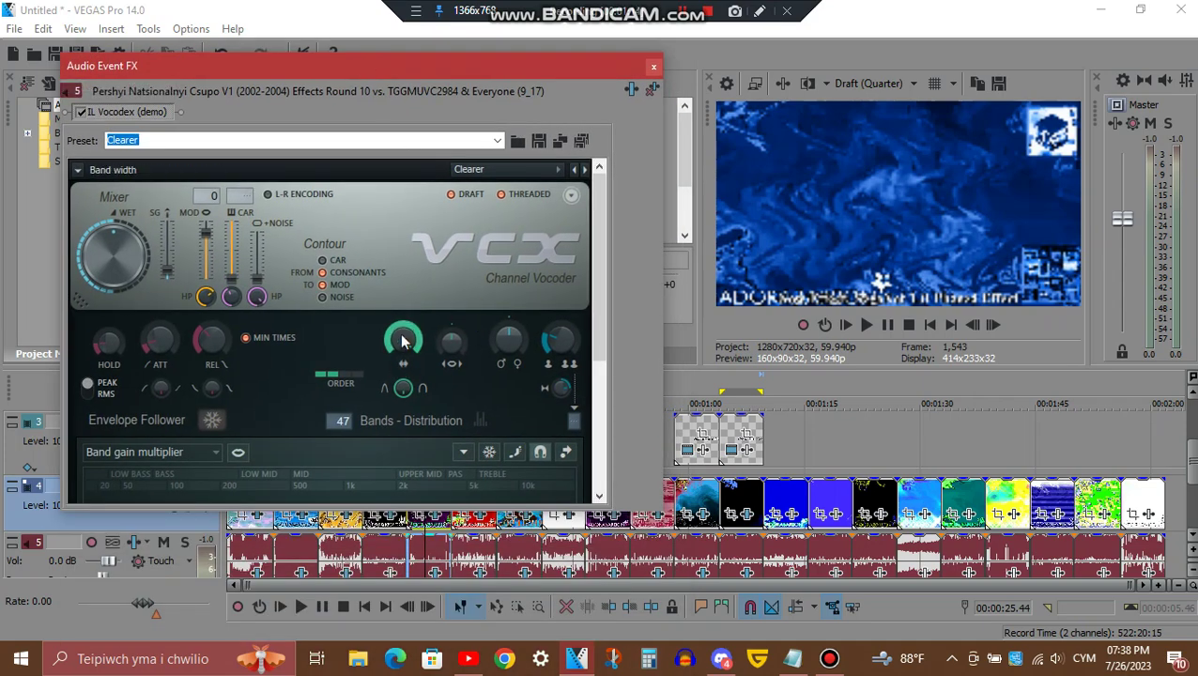
{"action": "left_click_drag", "start_coordinate": [598, 284], "coordinate": [610, 490]}
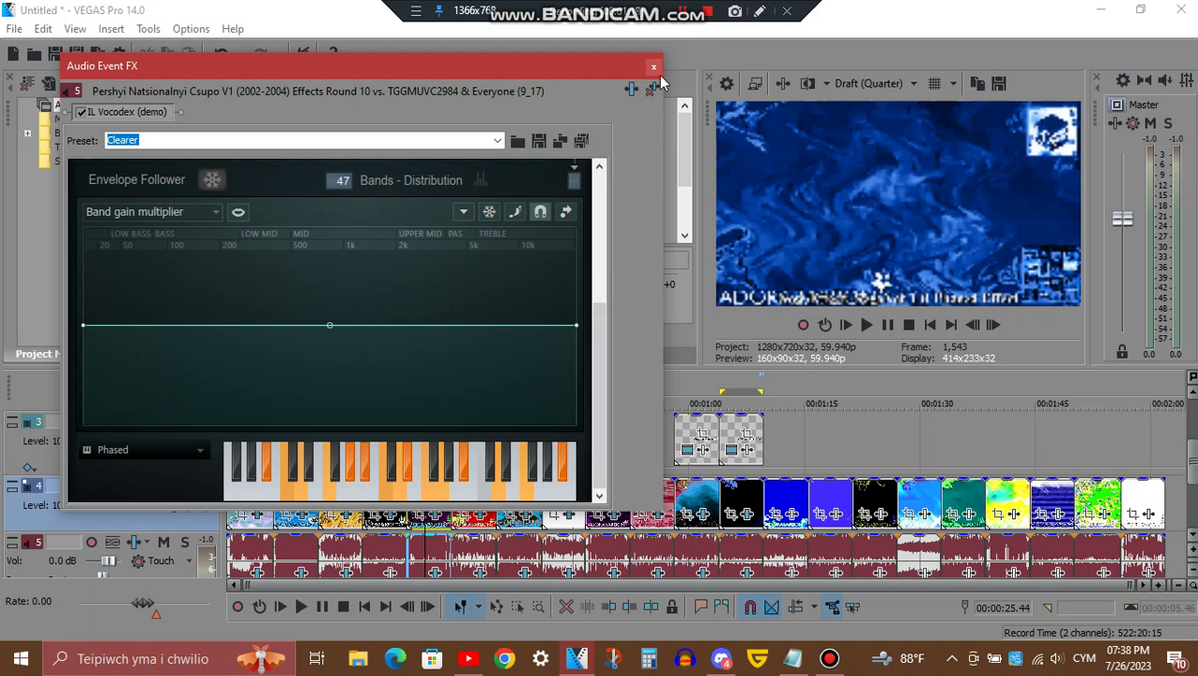
{"action": "left_click", "coordinate": [653, 67]}
Examine the first Swirl, Rays and second Swirl settings in the video effects of the clip at 00:00:43.22
{"action": "left_click", "coordinate": [563, 504]}
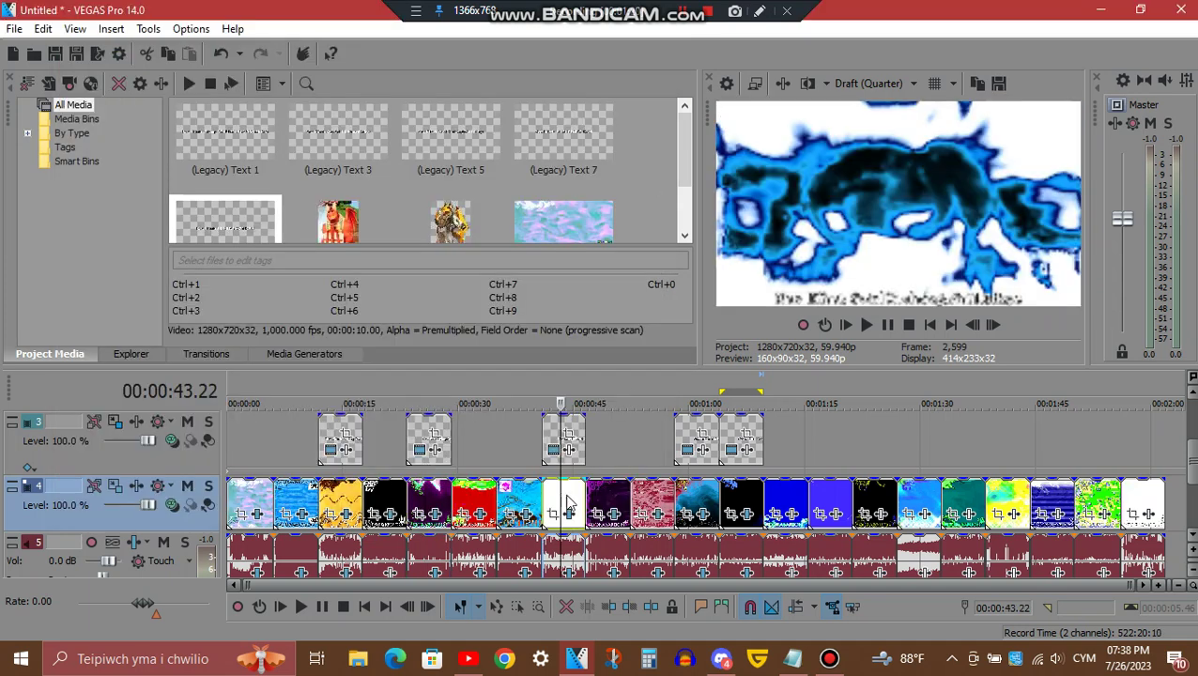
{"action": "left_click", "coordinate": [569, 514]}
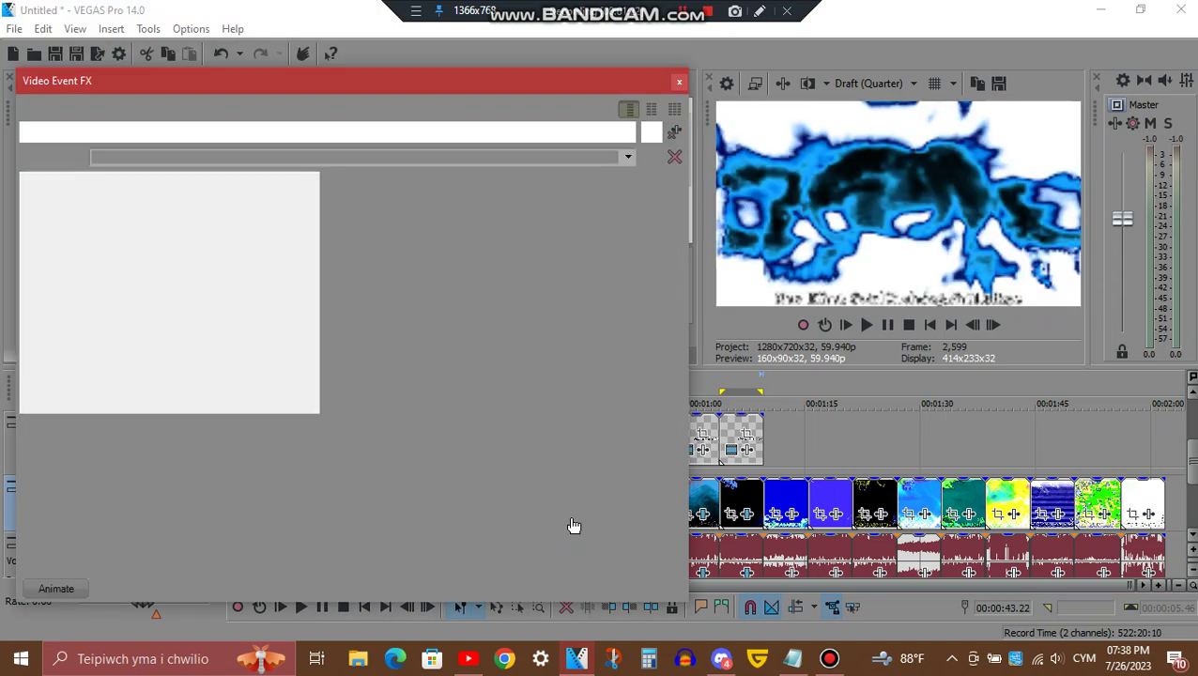
{"action": "left_click", "coordinate": [115, 131]}
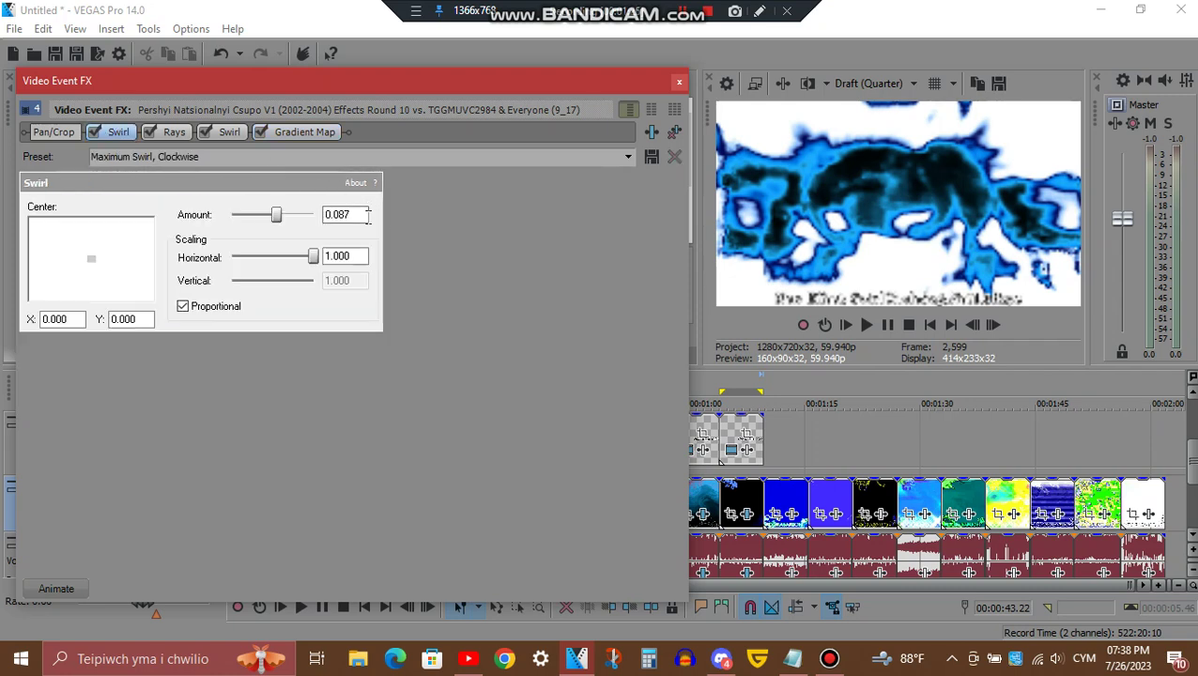
{"action": "left_click", "coordinate": [181, 133]}
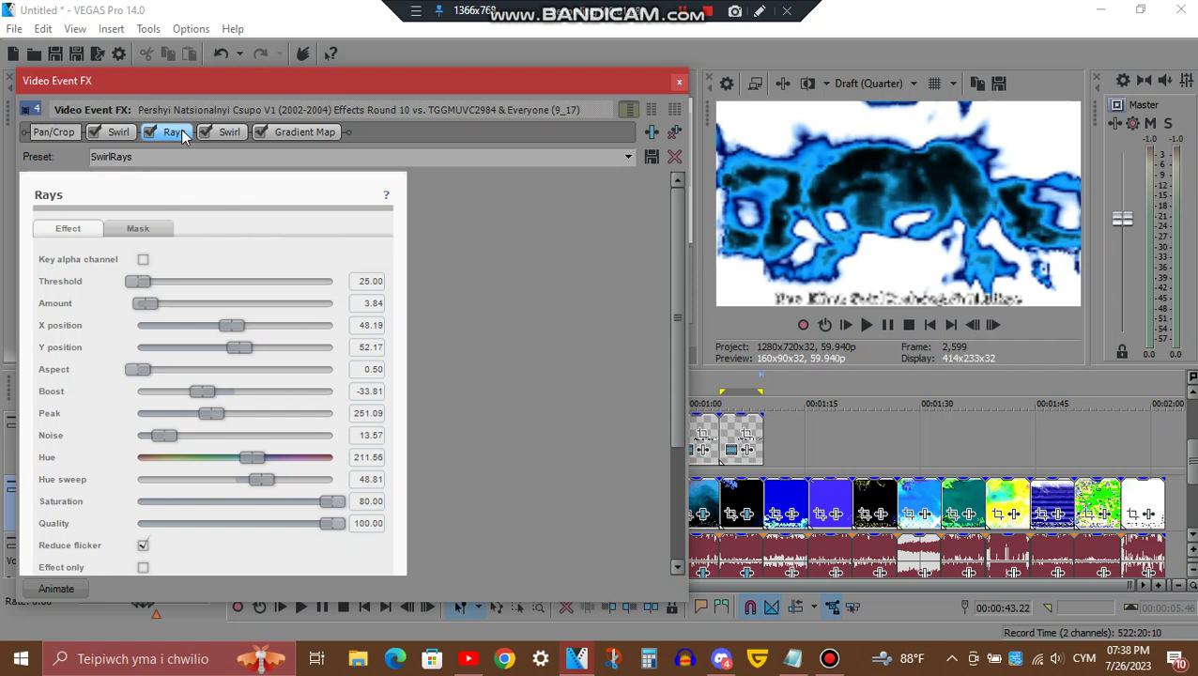
{"action": "left_click", "coordinate": [230, 132]}
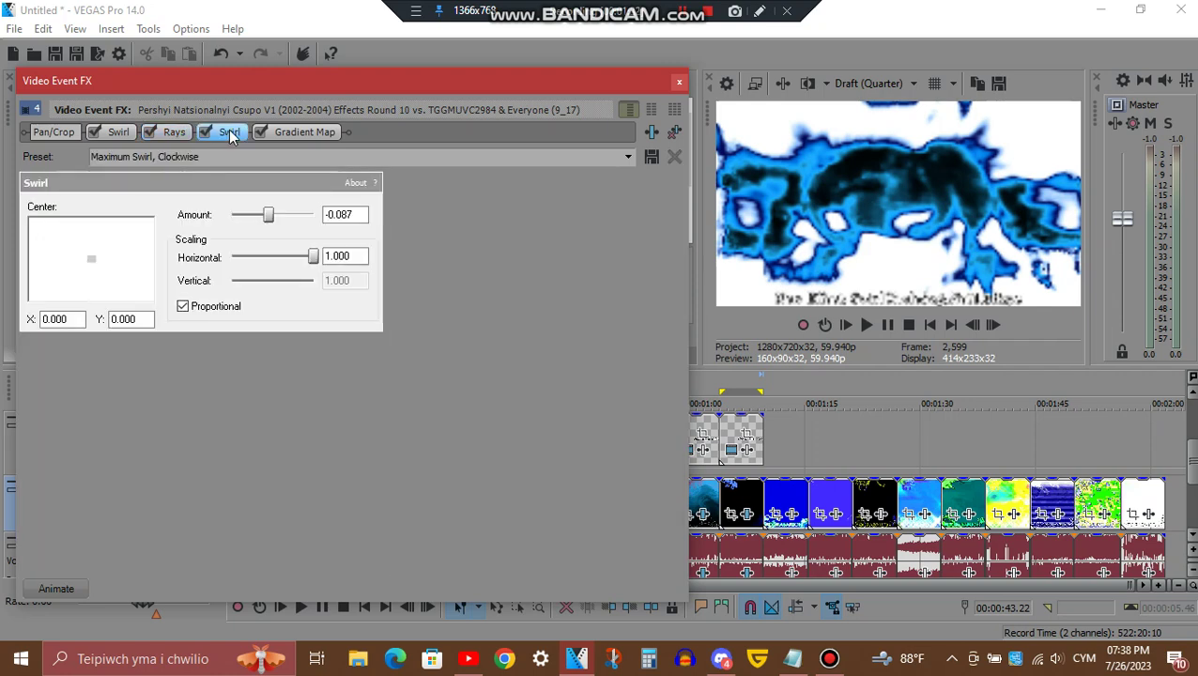
Examine the colours of the Gradient Map control points on the clip at 00:00:43.22
{"action": "left_click", "coordinate": [318, 134]}
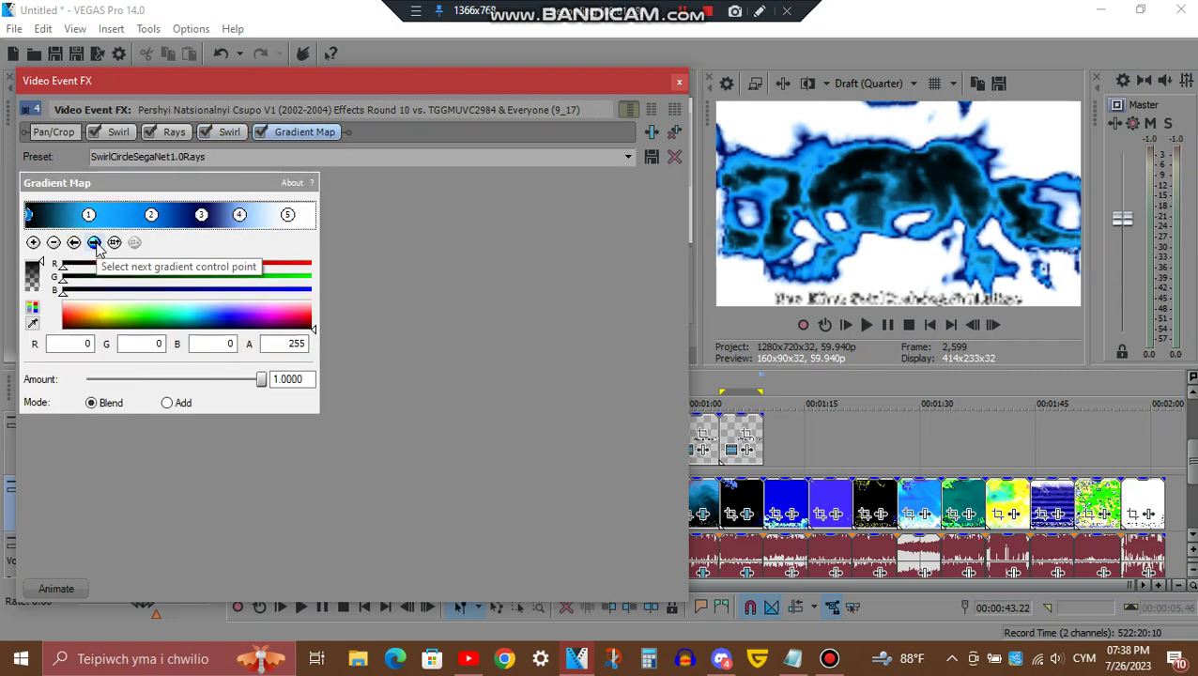
{"action": "left_click", "coordinate": [95, 242]}
{"action": "left_click", "coordinate": [95, 243]}
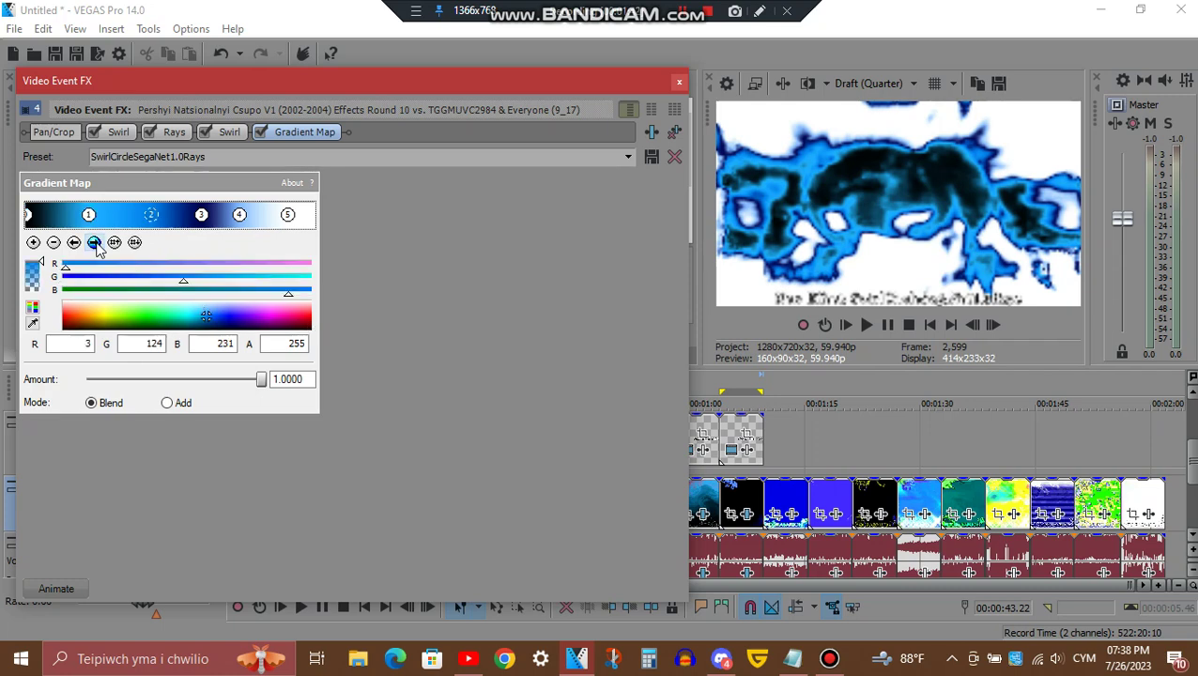
{"action": "left_click", "coordinate": [95, 242]}
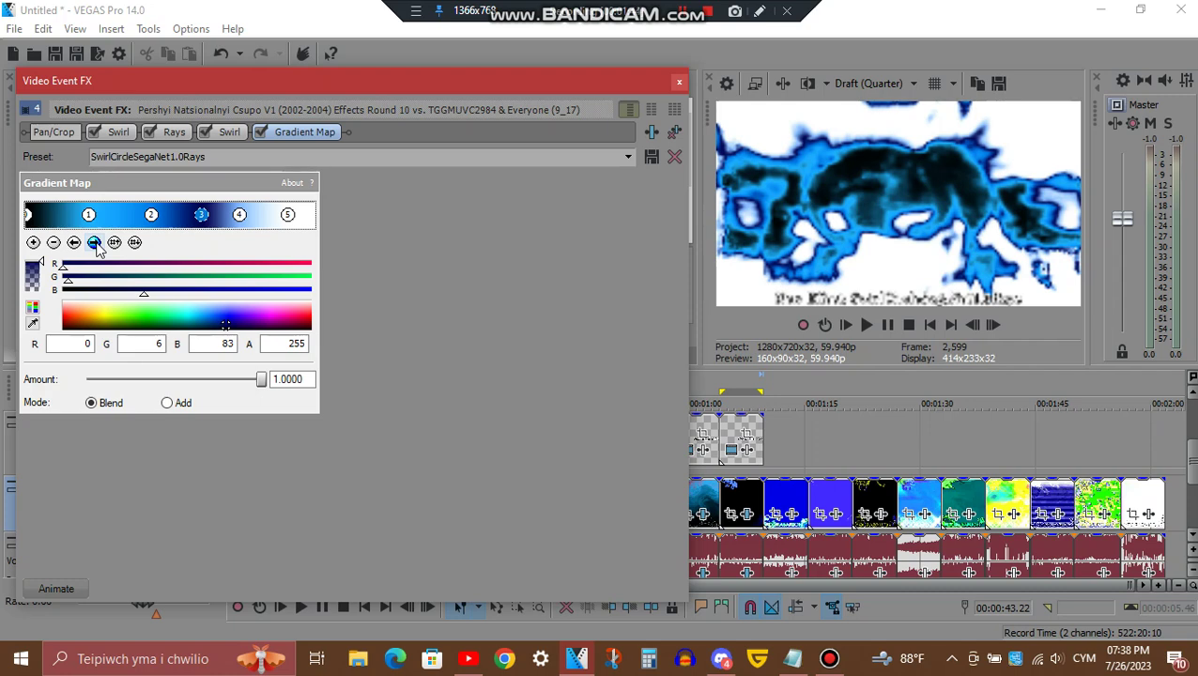
{"action": "left_click", "coordinate": [95, 242]}
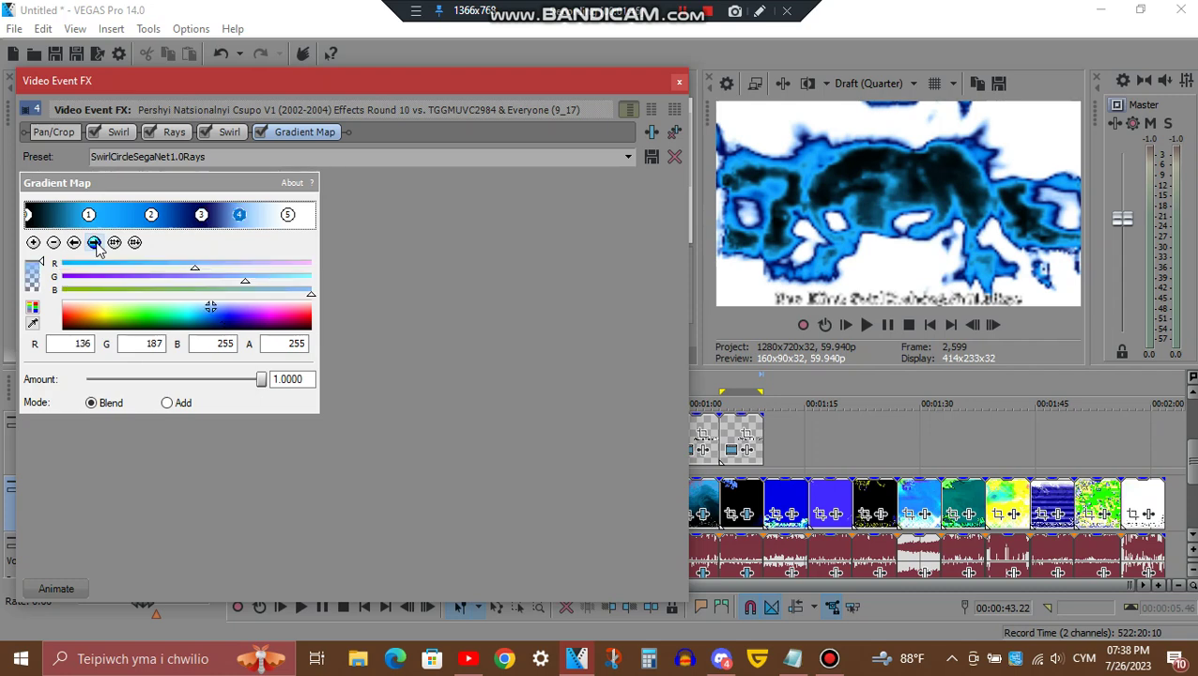
{"action": "left_click", "coordinate": [95, 242]}
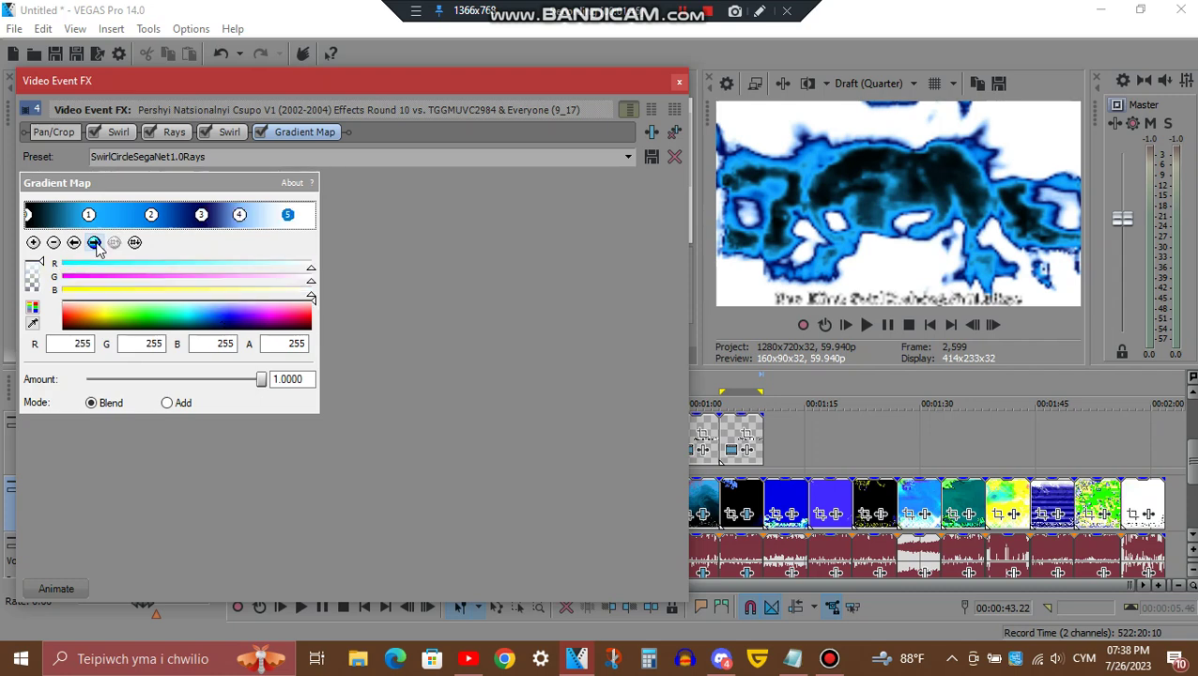
{"action": "left_click", "coordinate": [679, 82]}
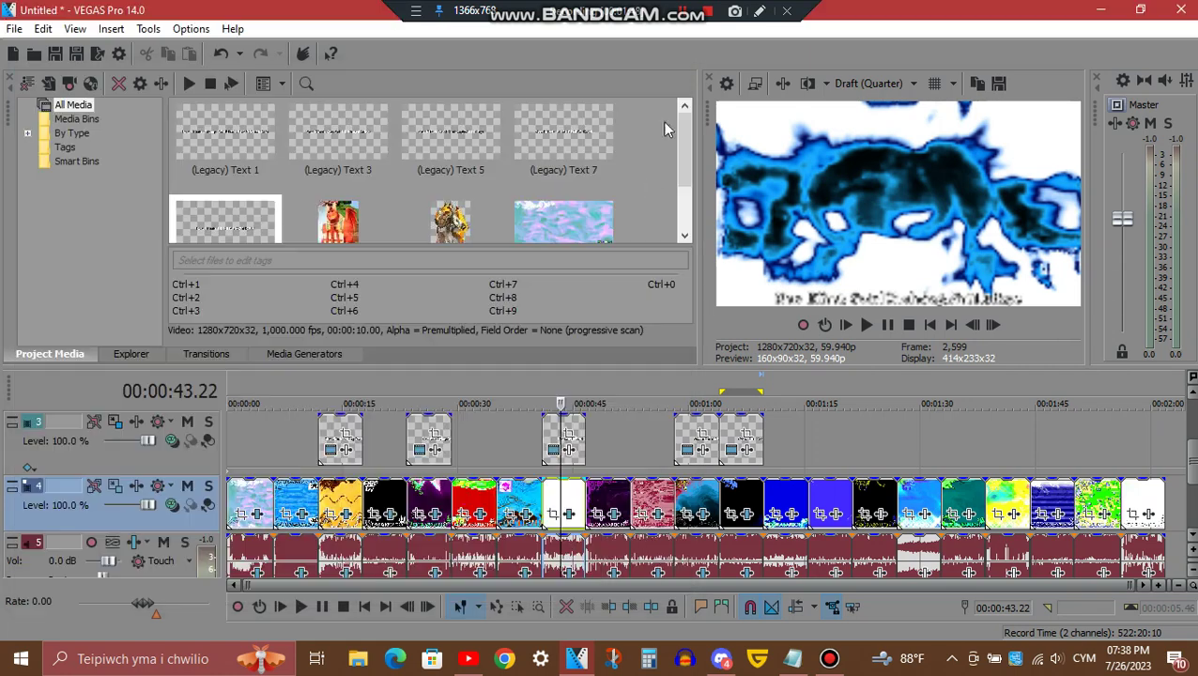
Examine the ERZATZ and IL Vocodex settings, including the highlighted keyboard notes, on the audio event at 00:00:43.22
{"action": "left_click", "coordinate": [569, 573]}
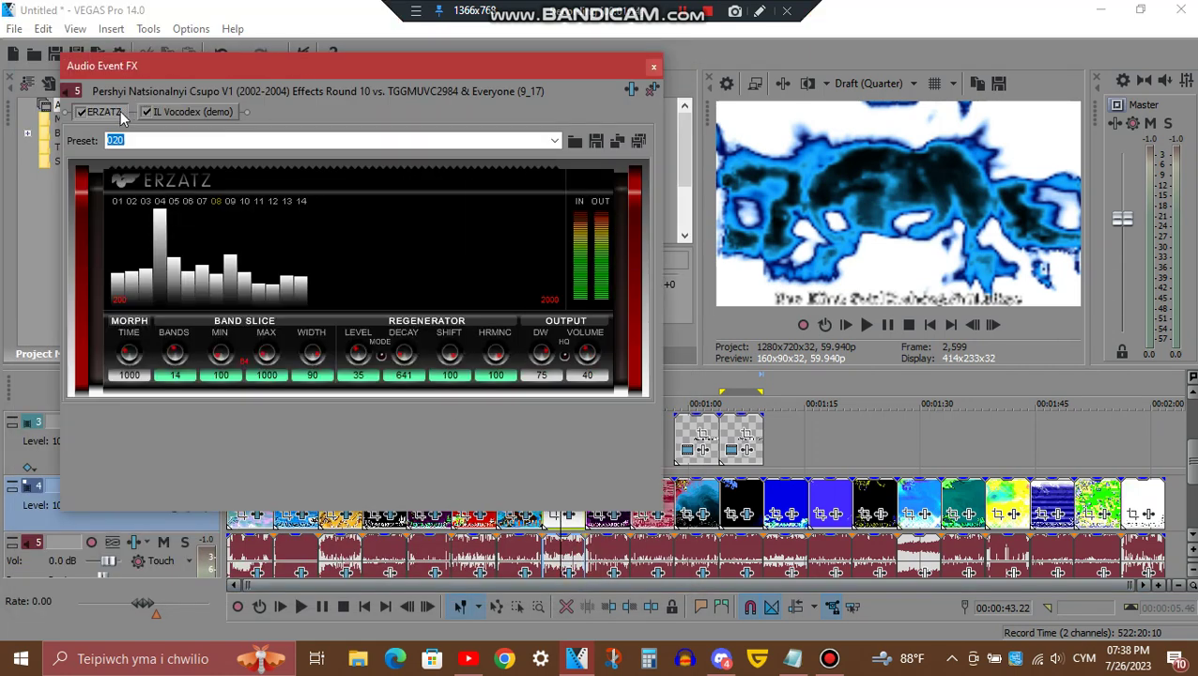
{"action": "left_click", "coordinate": [180, 110]}
{"action": "mouse_move", "coordinate": [374, 68]}
{"action": "left_mouse_down"}
{"action": "mouse_move", "coordinate": [392, 181]}
{"action": "mouse_move", "coordinate": [389, 256]}
{"action": "mouse_move", "coordinate": [387, 62]}
{"action": "left_mouse_up"}
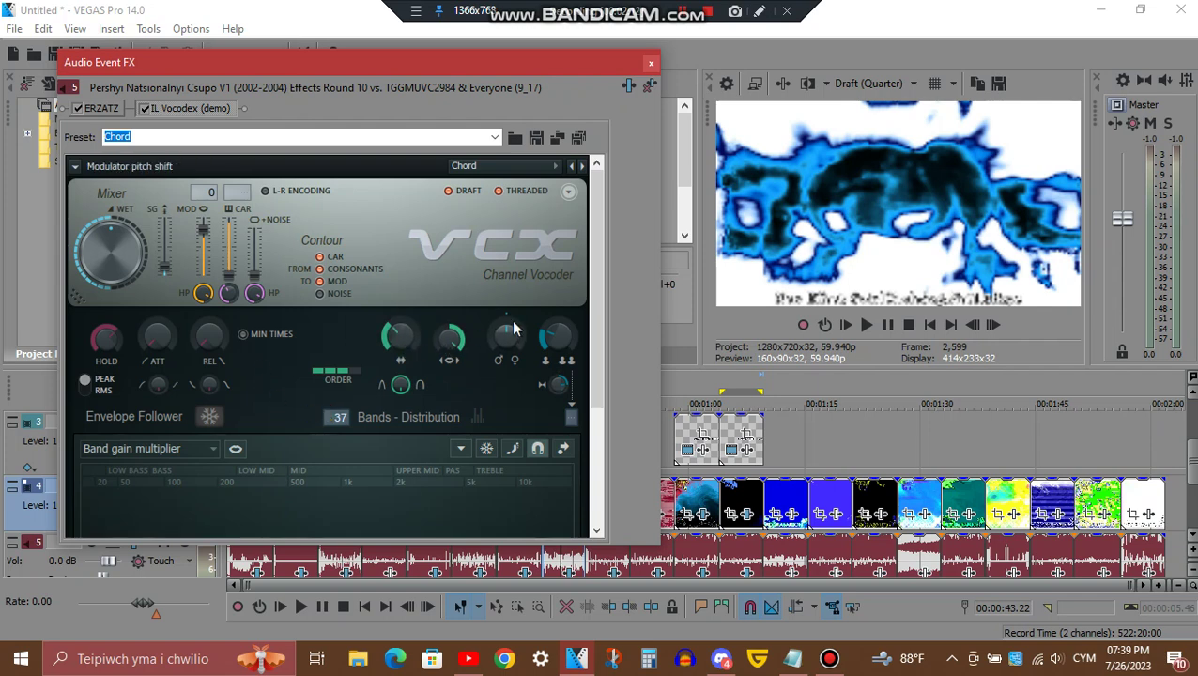
{"action": "scroll", "coordinate": [590, 391], "scroll_direction": "down", "scroll_amount": 5}
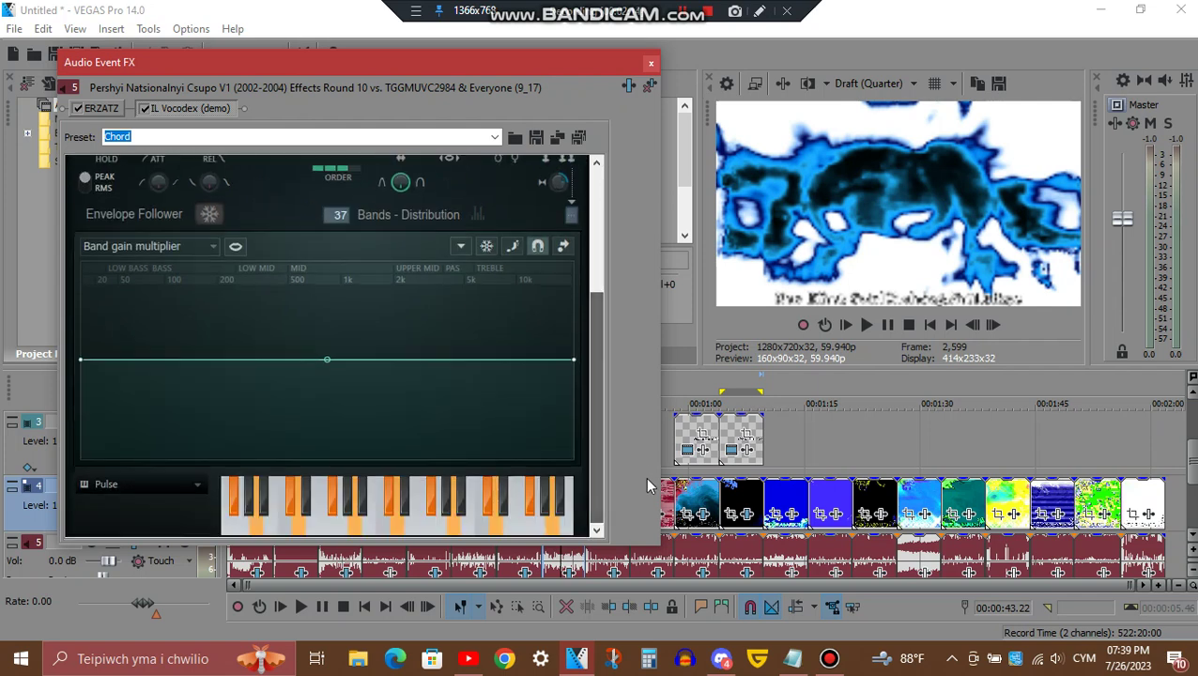
{"action": "left_click", "coordinate": [650, 64]}
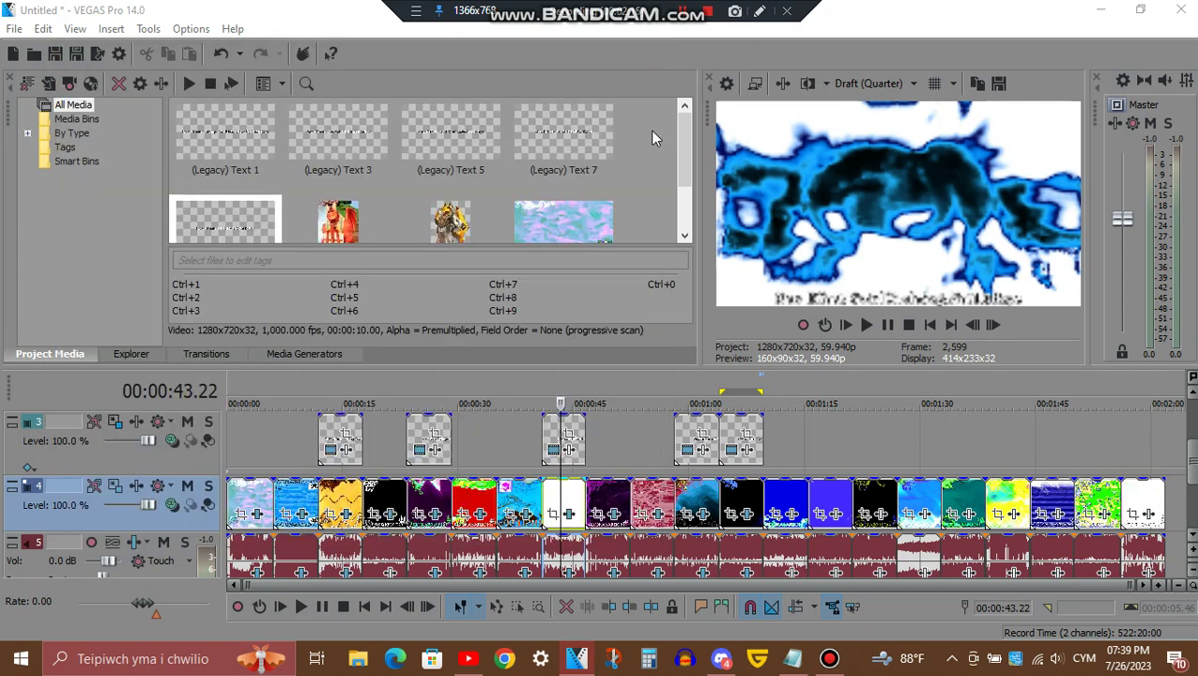
Examine the TV Simulator, Rays, Glow and Unsharp Mask settings in the video effects of the clip at 00:01:01.20
{"action": "left_click", "coordinate": [700, 504]}
{"action": "left_click", "coordinate": [703, 514]}
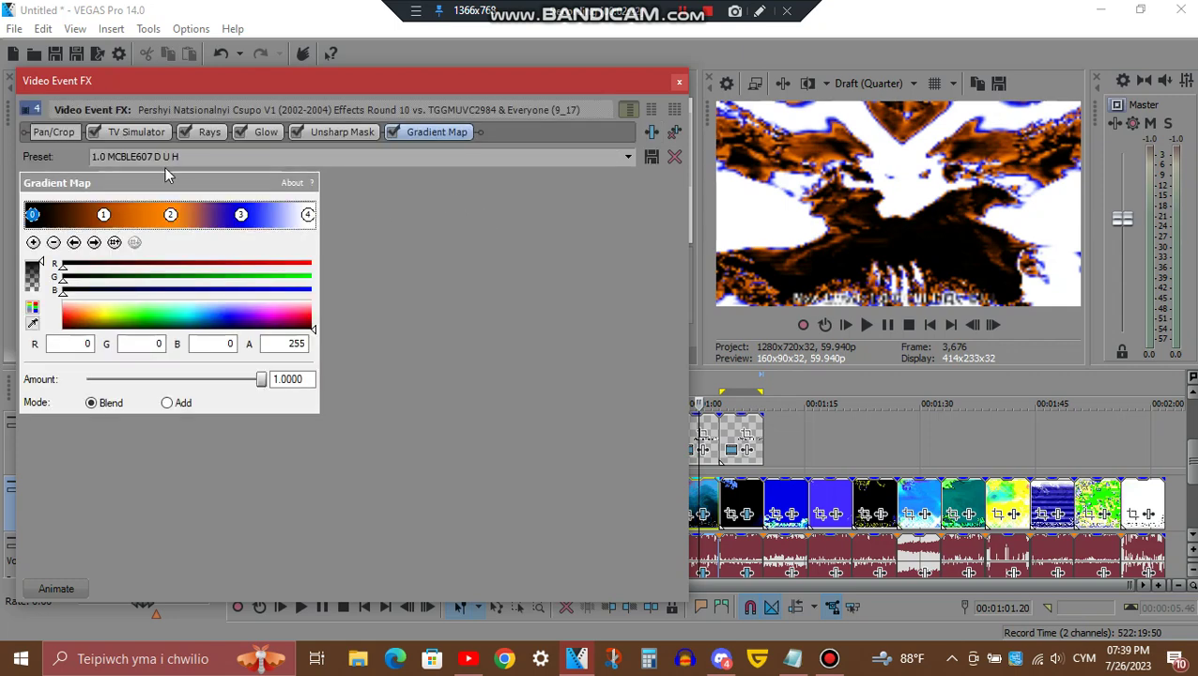
{"action": "left_click", "coordinate": [147, 133]}
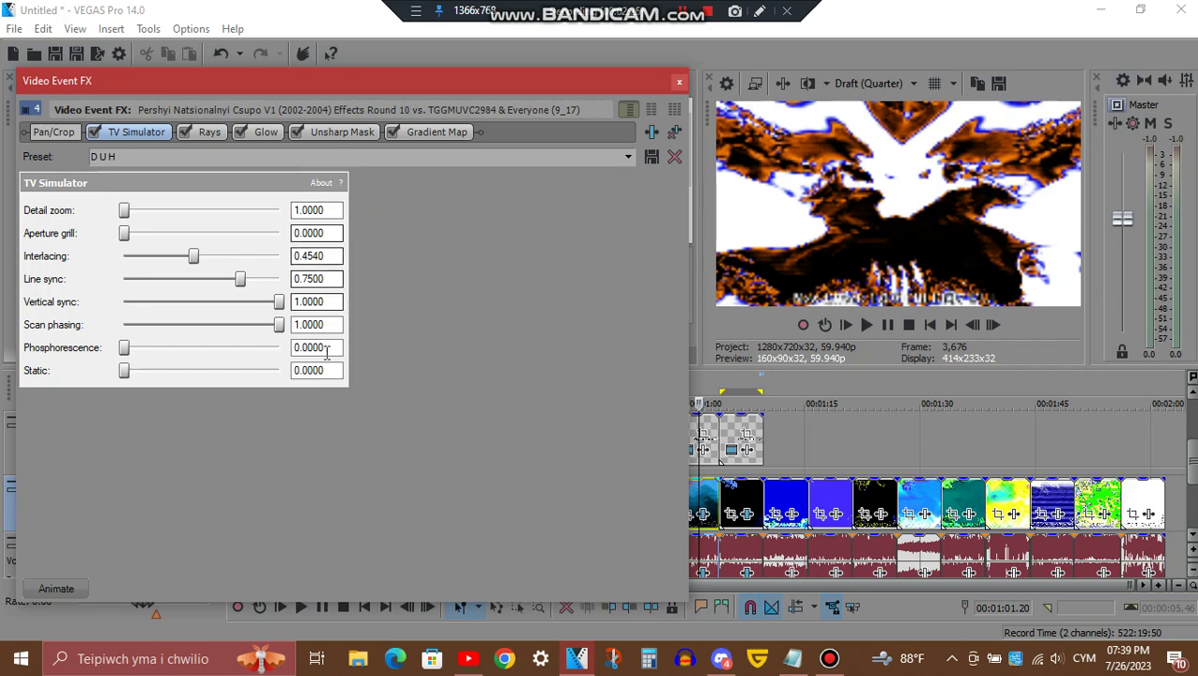
{"action": "left_click", "coordinate": [210, 133]}
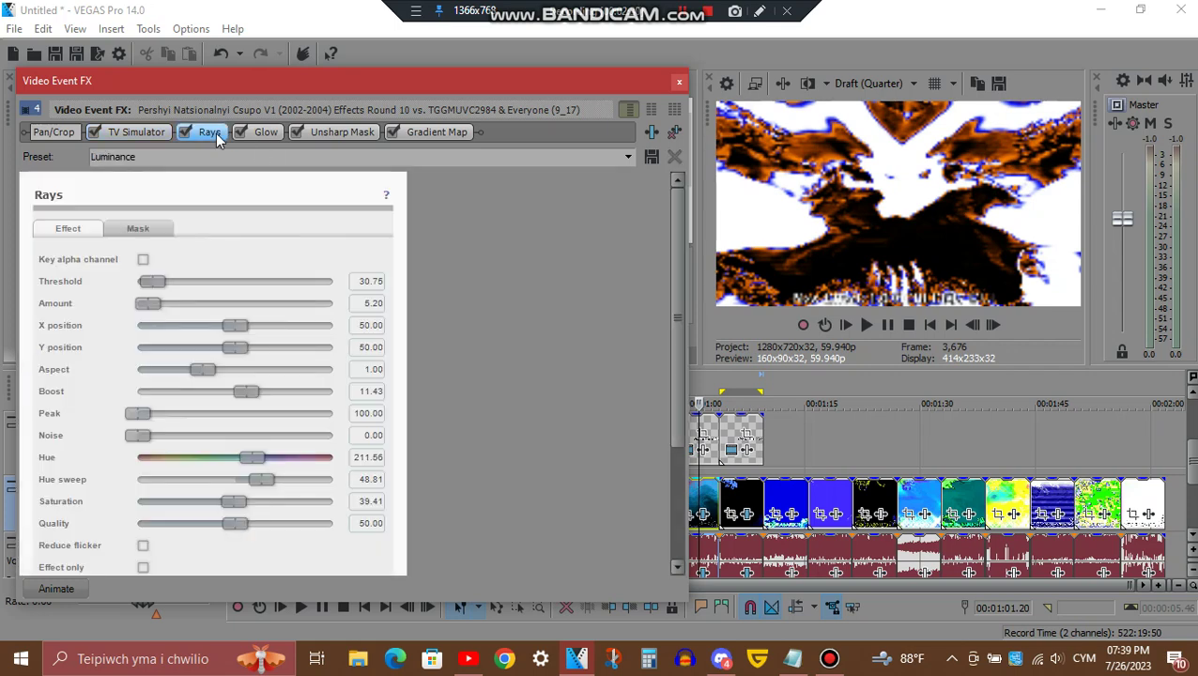
{"action": "left_click", "coordinate": [267, 133]}
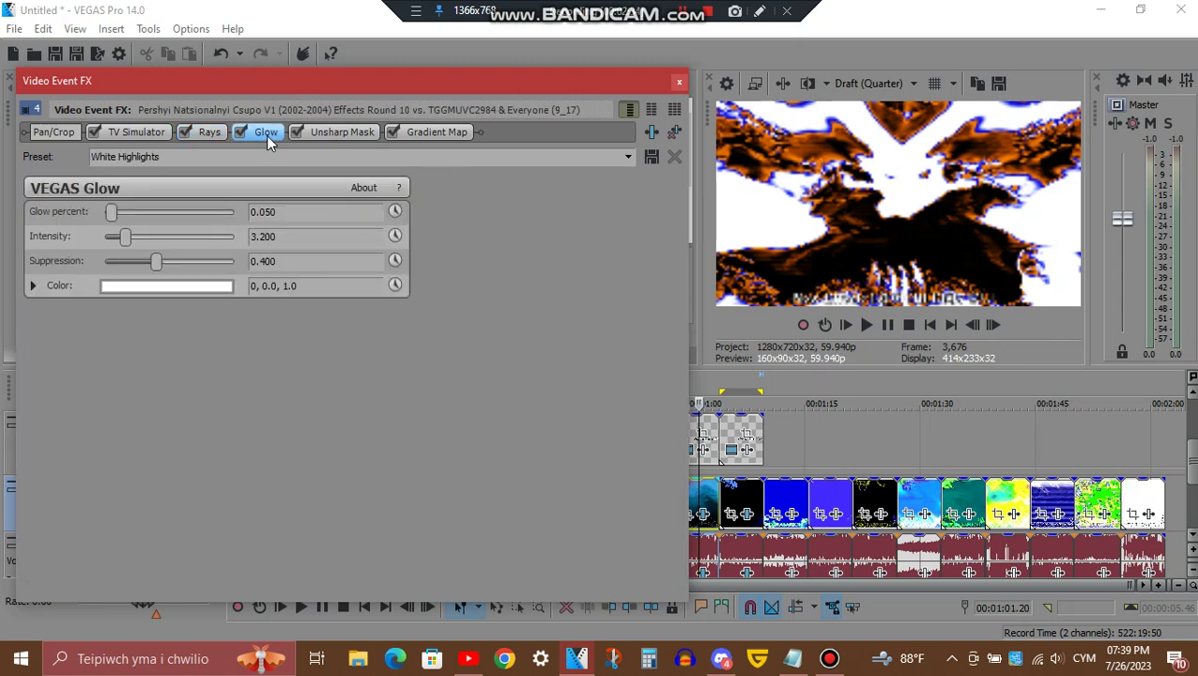
{"action": "left_click", "coordinate": [373, 134]}
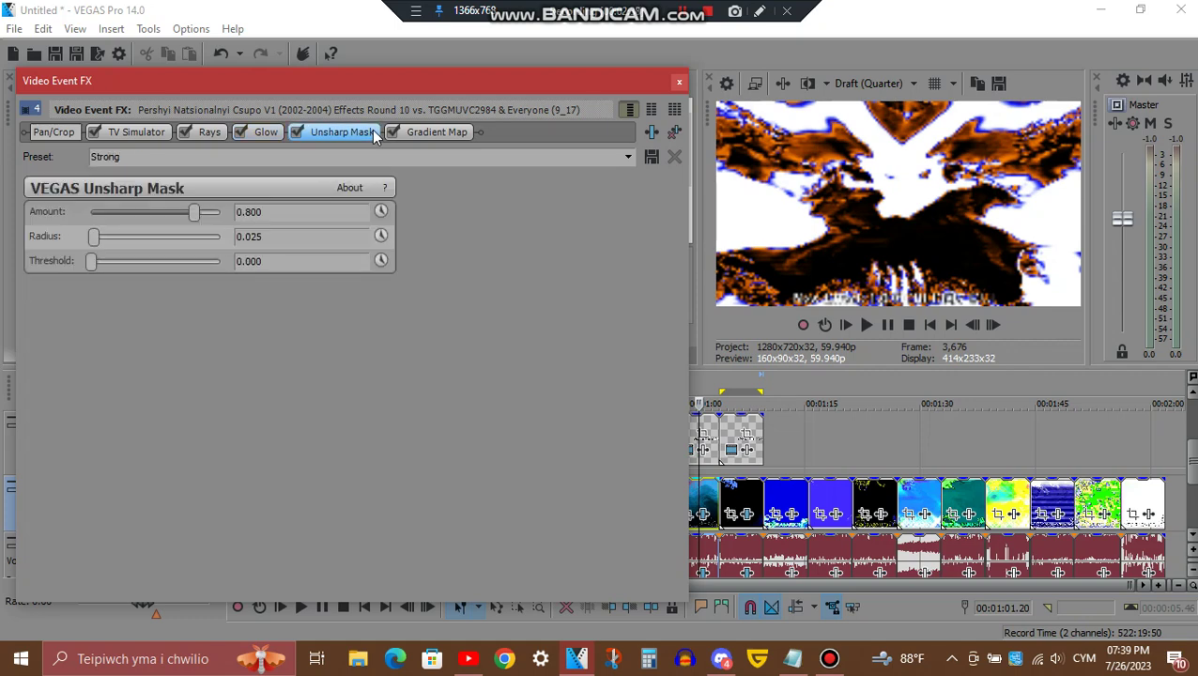
Examine the colour of each Gradient Map control point on the clip at 00:01:01.20
{"action": "left_click", "coordinate": [454, 133]}
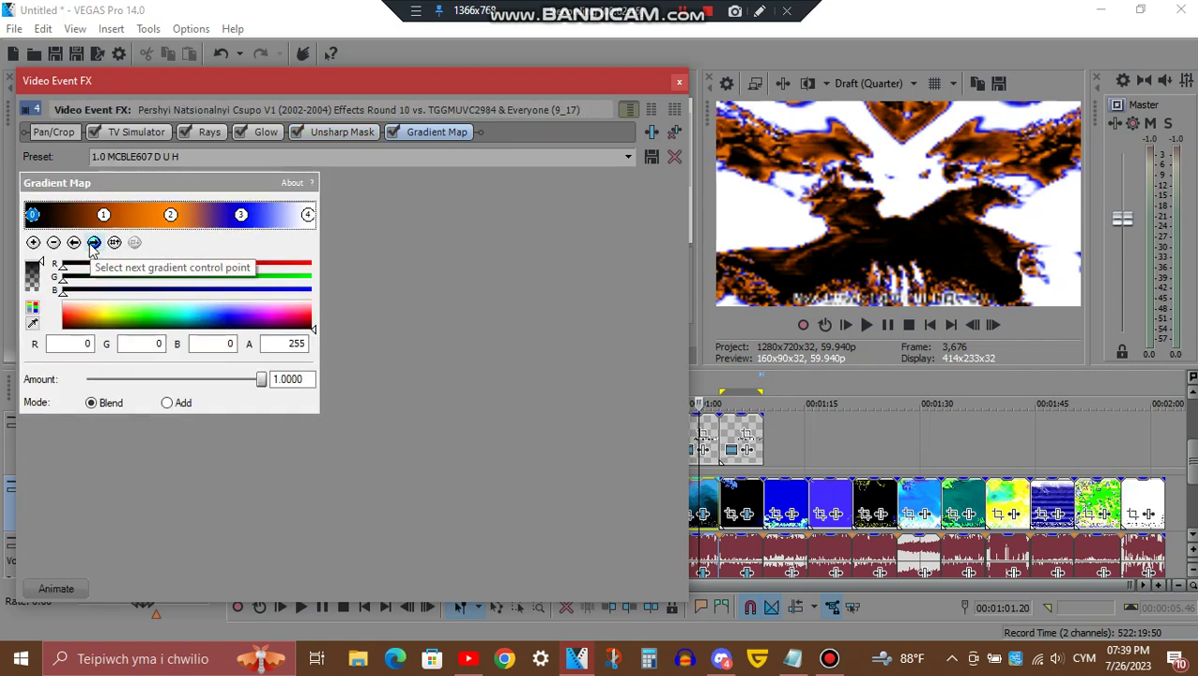
{"action": "left_click", "coordinate": [93, 244]}
{"action": "left_click", "coordinate": [93, 244]}
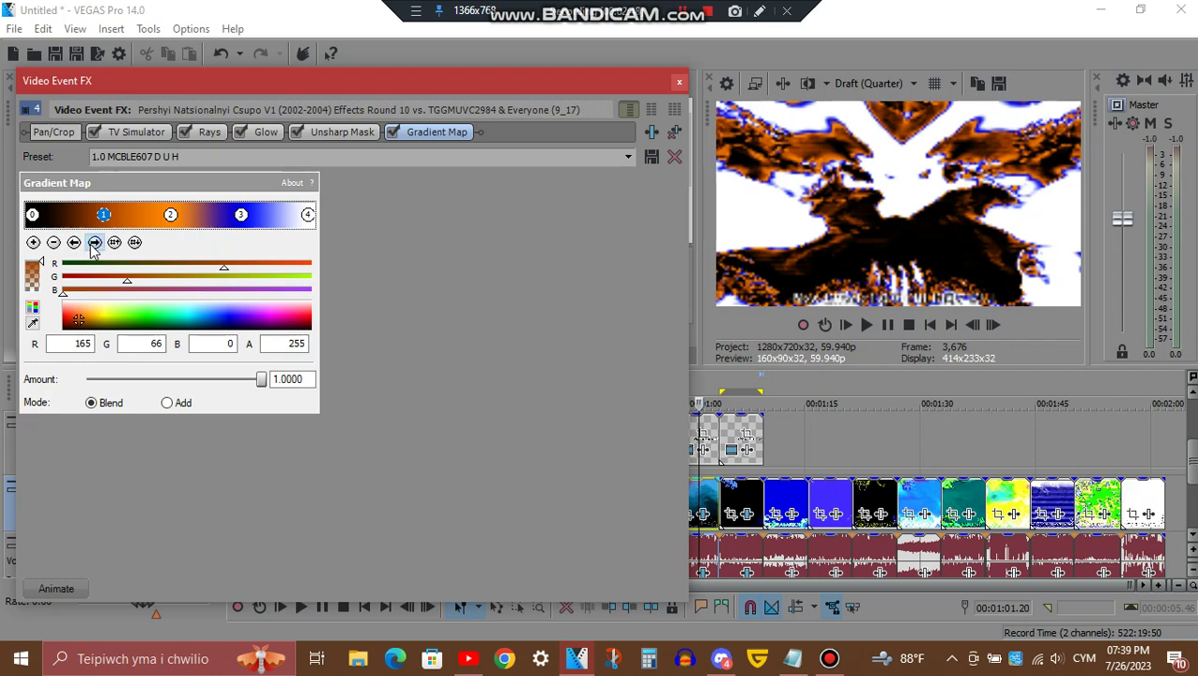
{"action": "left_click", "coordinate": [93, 244]}
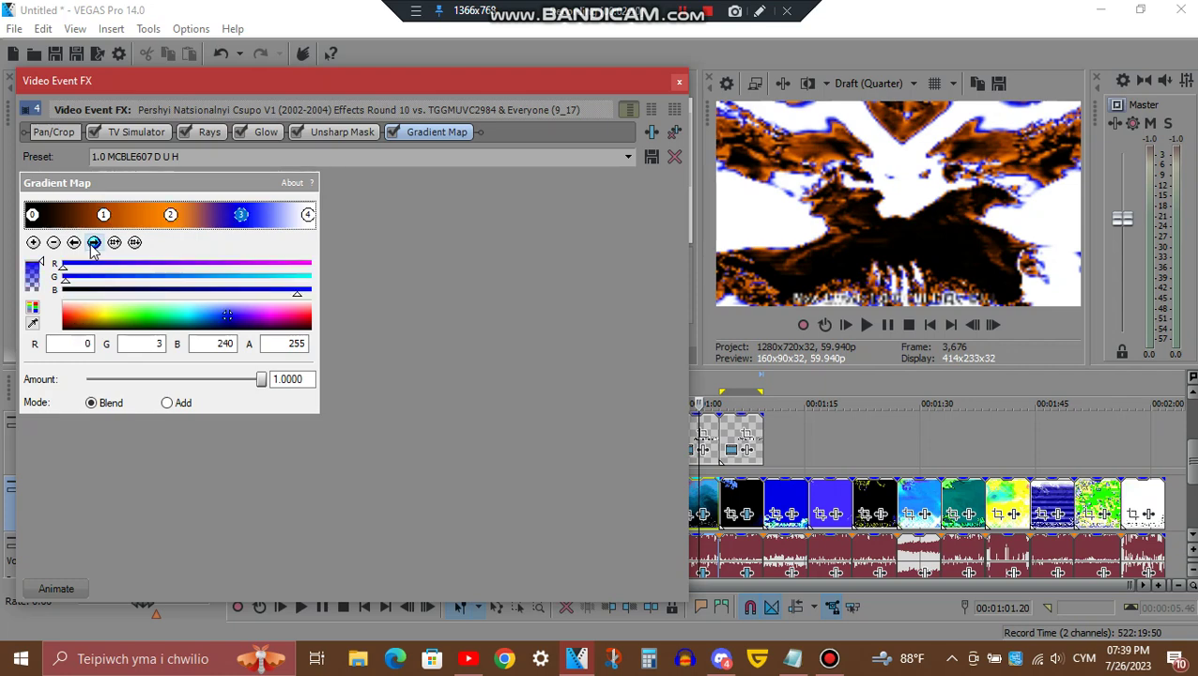
{"action": "left_click", "coordinate": [93, 244]}
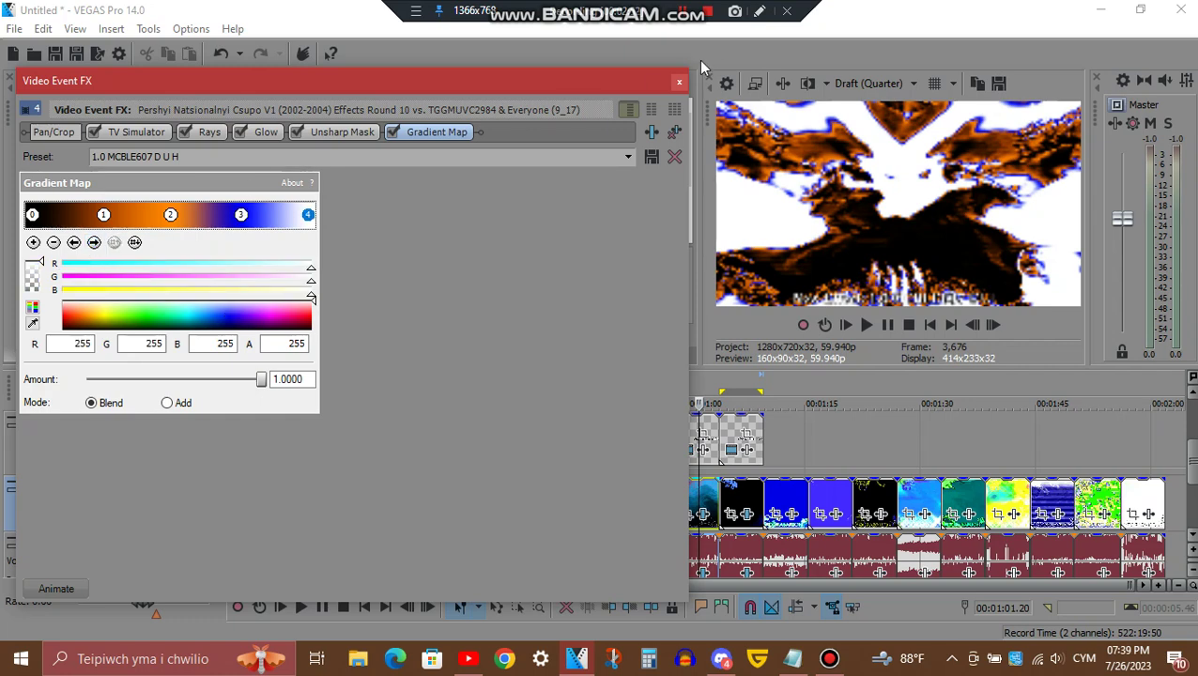
{"action": "left_click", "coordinate": [680, 85]}
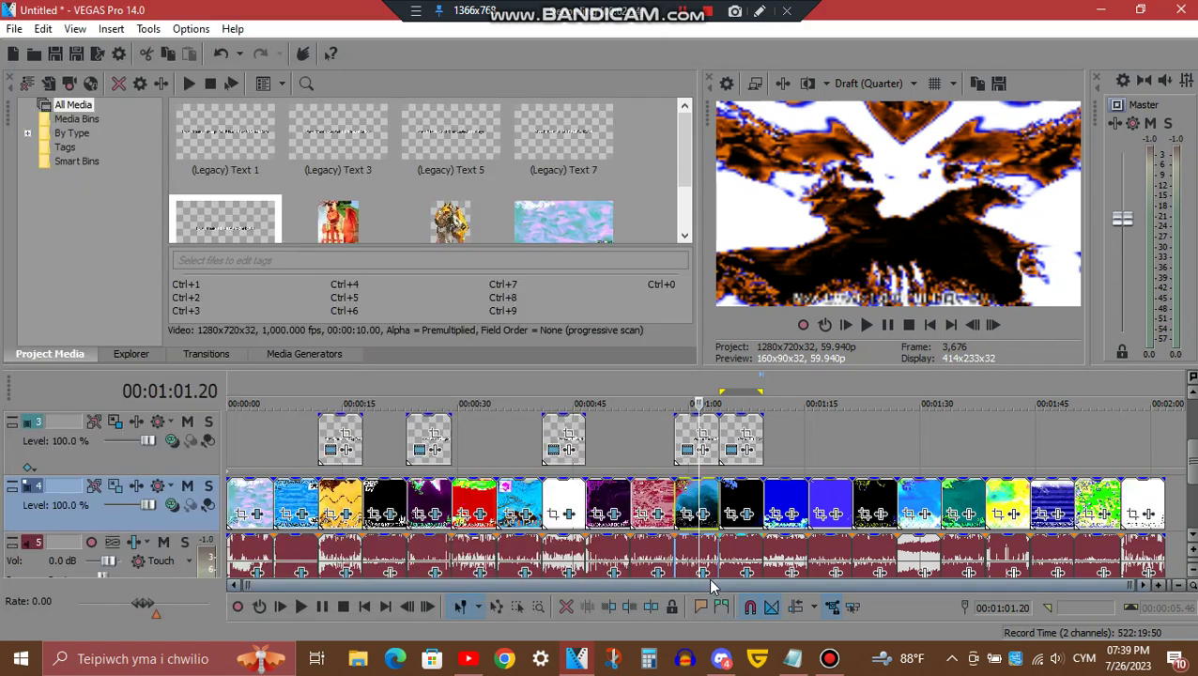
Examine both ExpressFX Chorus effects plus the Chorus, Pitch Shift and tb_grumblebum settings on the audio event at 00:01:01.20
{"action": "left_click", "coordinate": [705, 575]}
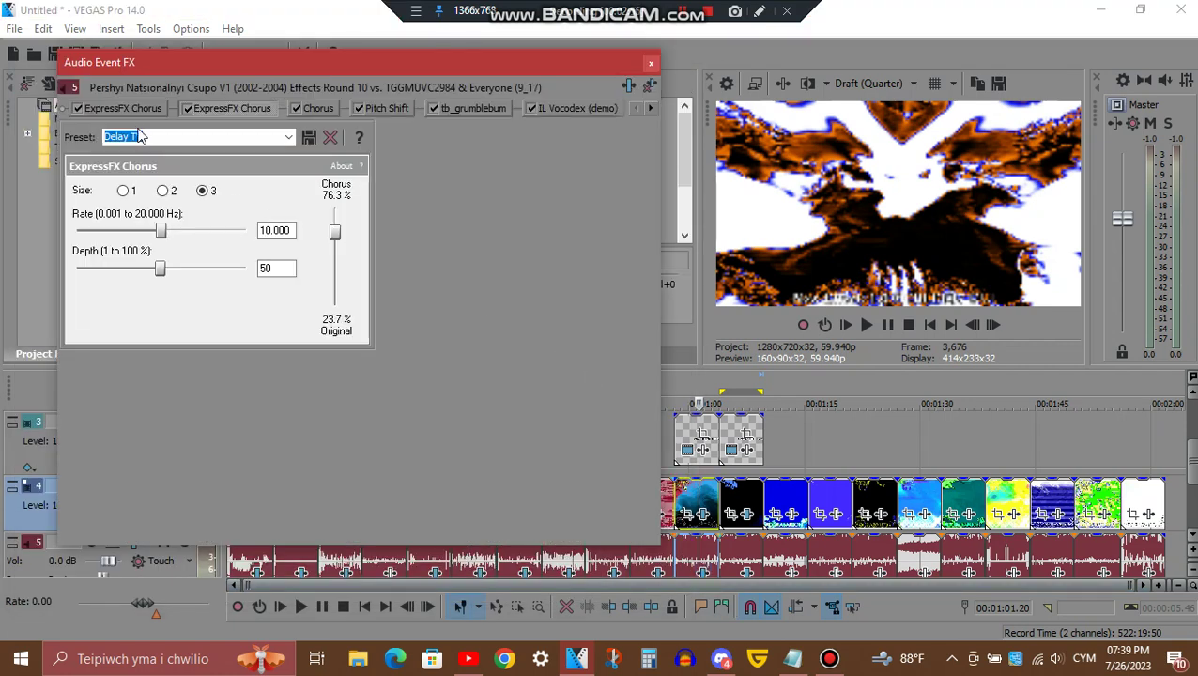
{"action": "left_click", "coordinate": [138, 111]}
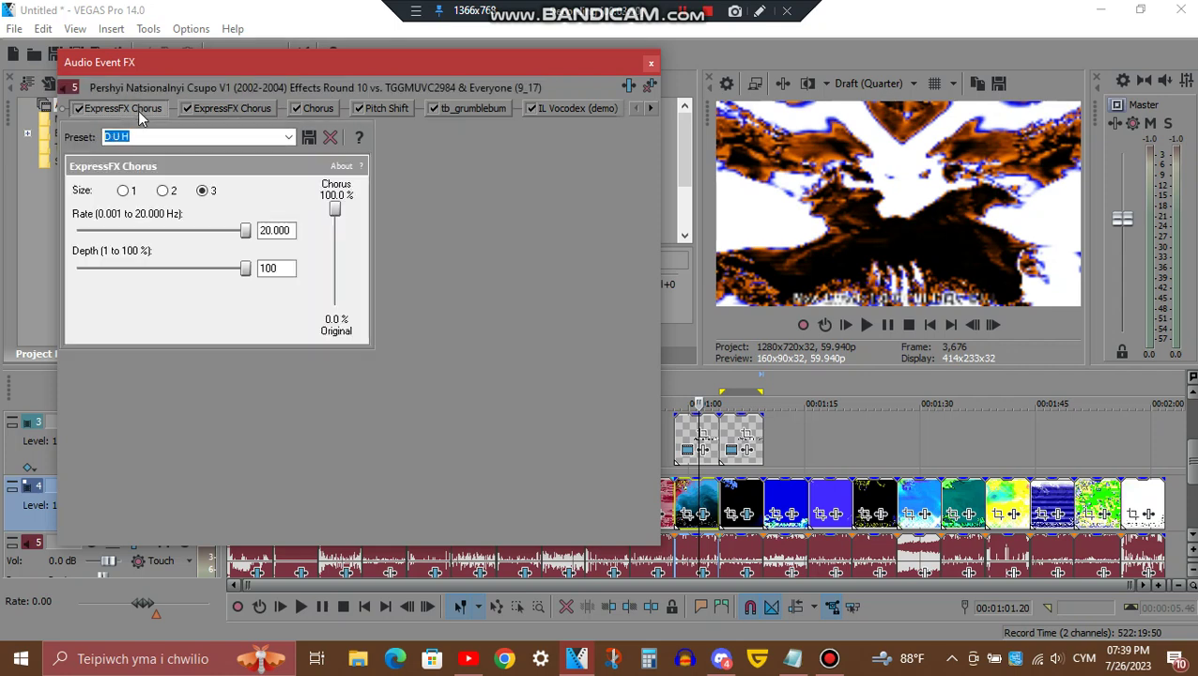
{"action": "left_click", "coordinate": [229, 109]}
{"action": "left_click", "coordinate": [229, 108]}
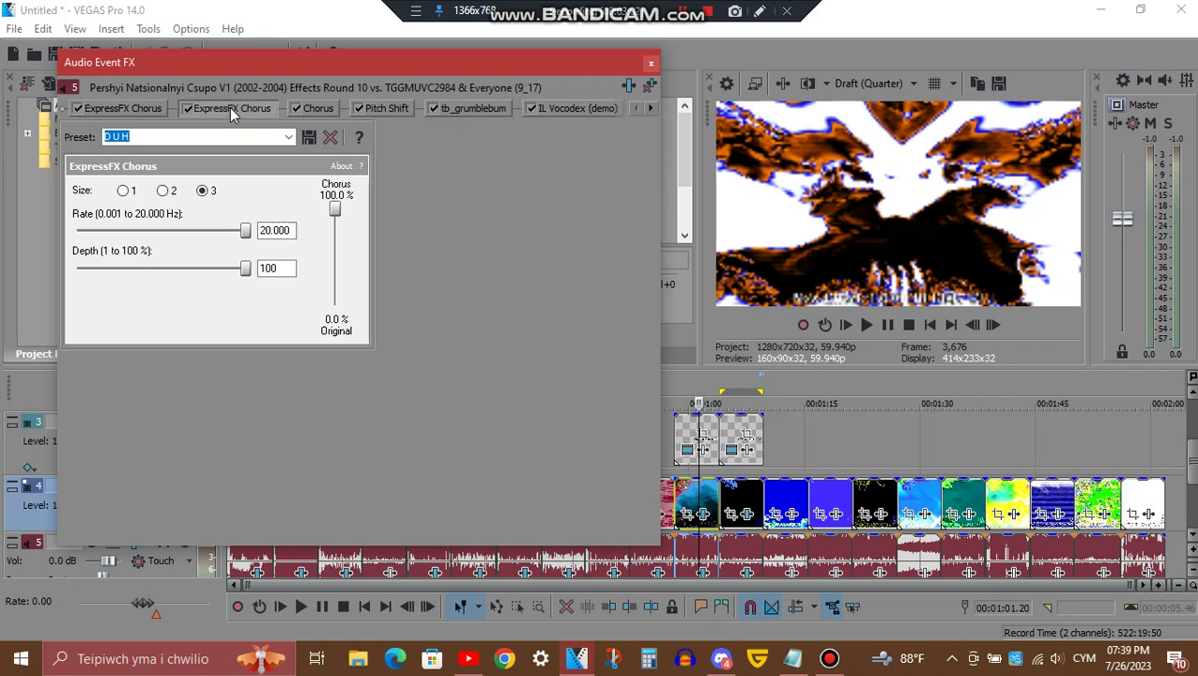
{"action": "left_click", "coordinate": [317, 108]}
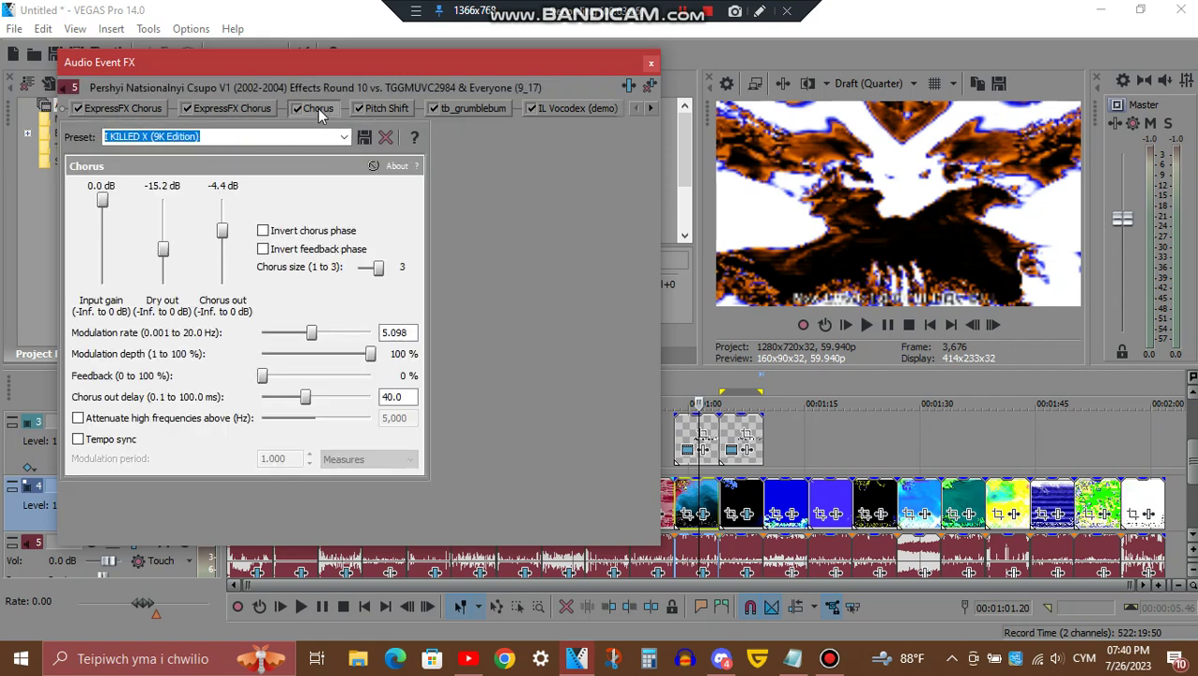
{"action": "left_click", "coordinate": [382, 111]}
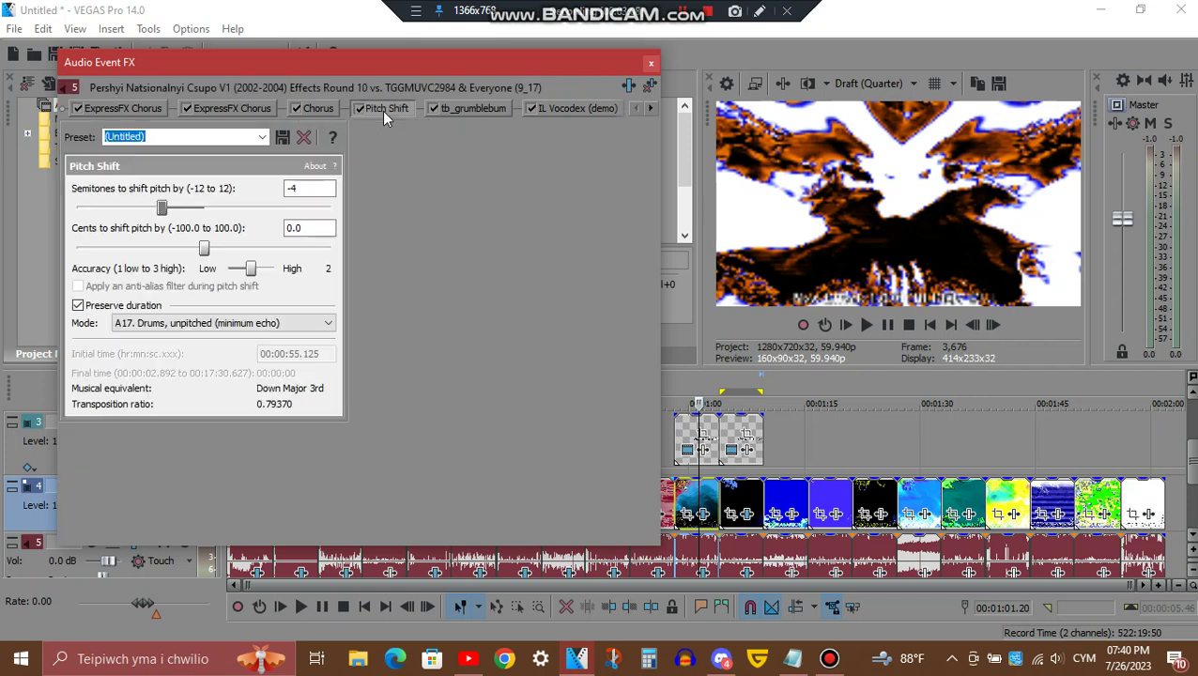
{"action": "left_click", "coordinate": [457, 109]}
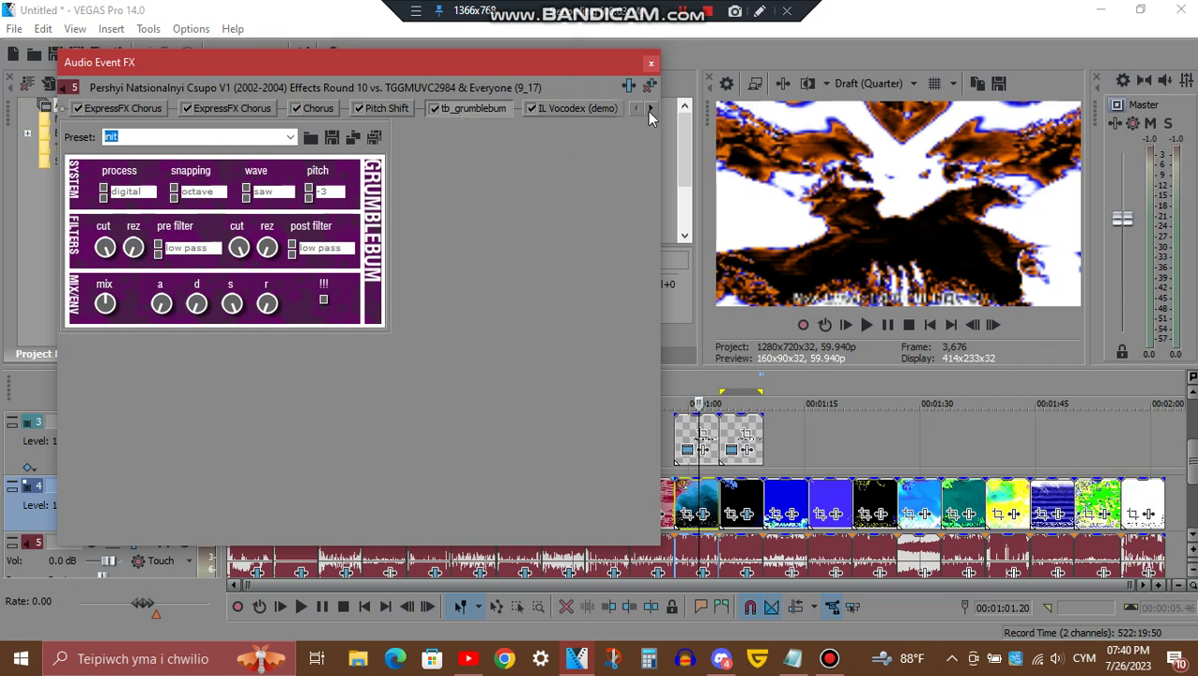
Examine the settings of the two IL Vocodex effects on the audio event at 00:01:01.20
{"action": "left_click", "coordinate": [651, 110]}
{"action": "left_click", "coordinate": [474, 108]}
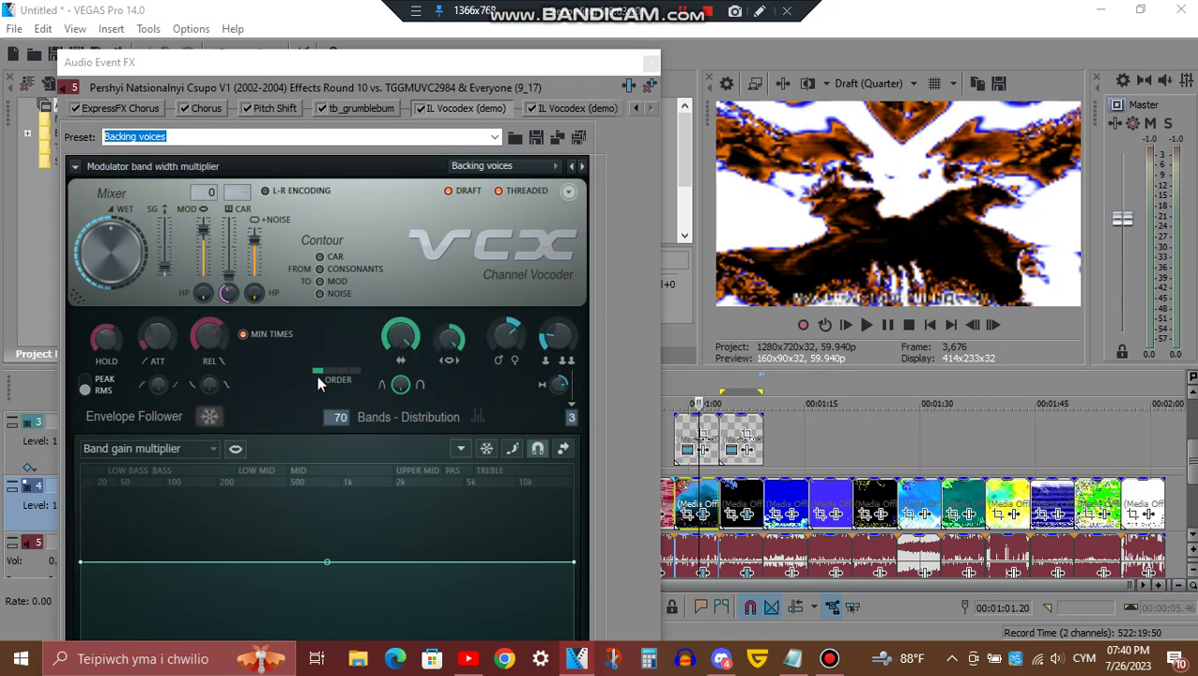
{"action": "left_click", "coordinate": [567, 113]}
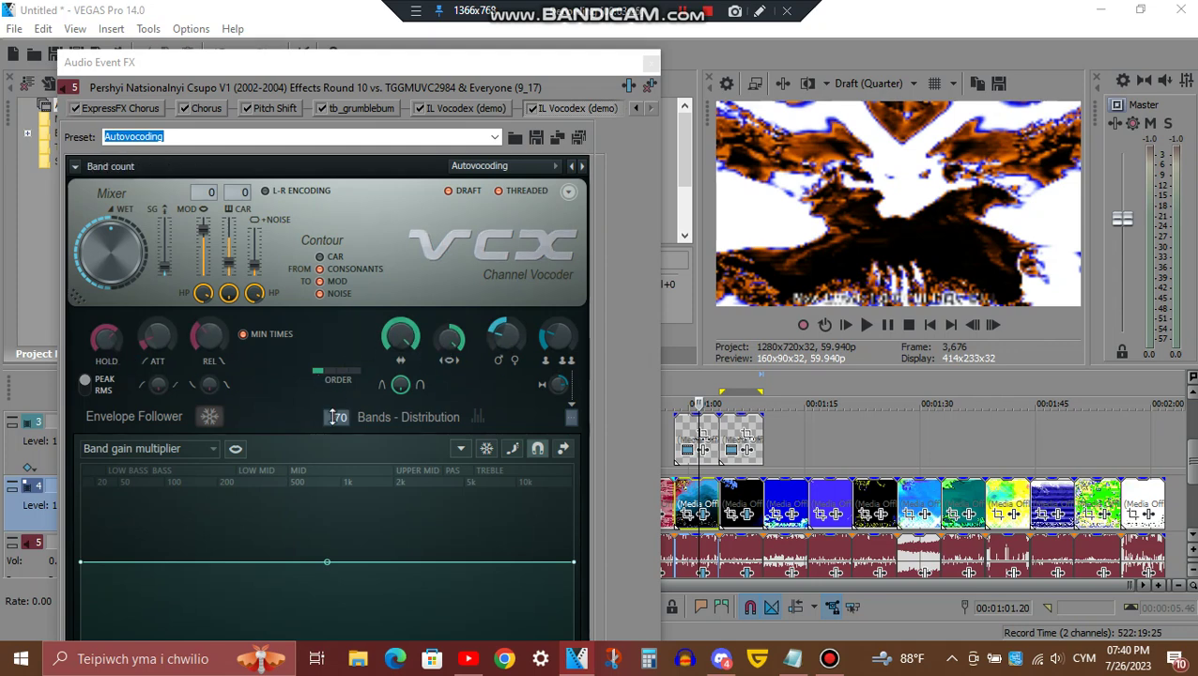
{"action": "left_click", "coordinate": [652, 60]}
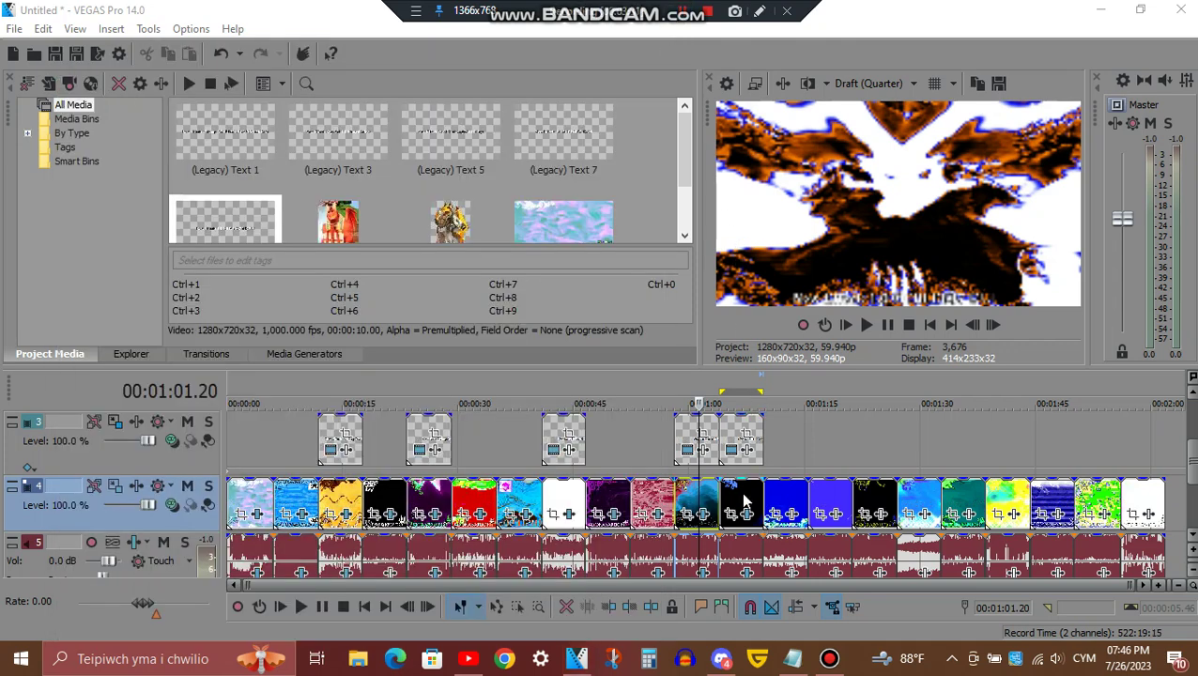
Examine the NewBlue V5 Old TV, TV Simulator, Rays, Glow and Unsharp Mask settings on the clip at 00:01:07.03
{"action": "left_click", "coordinate": [741, 491]}
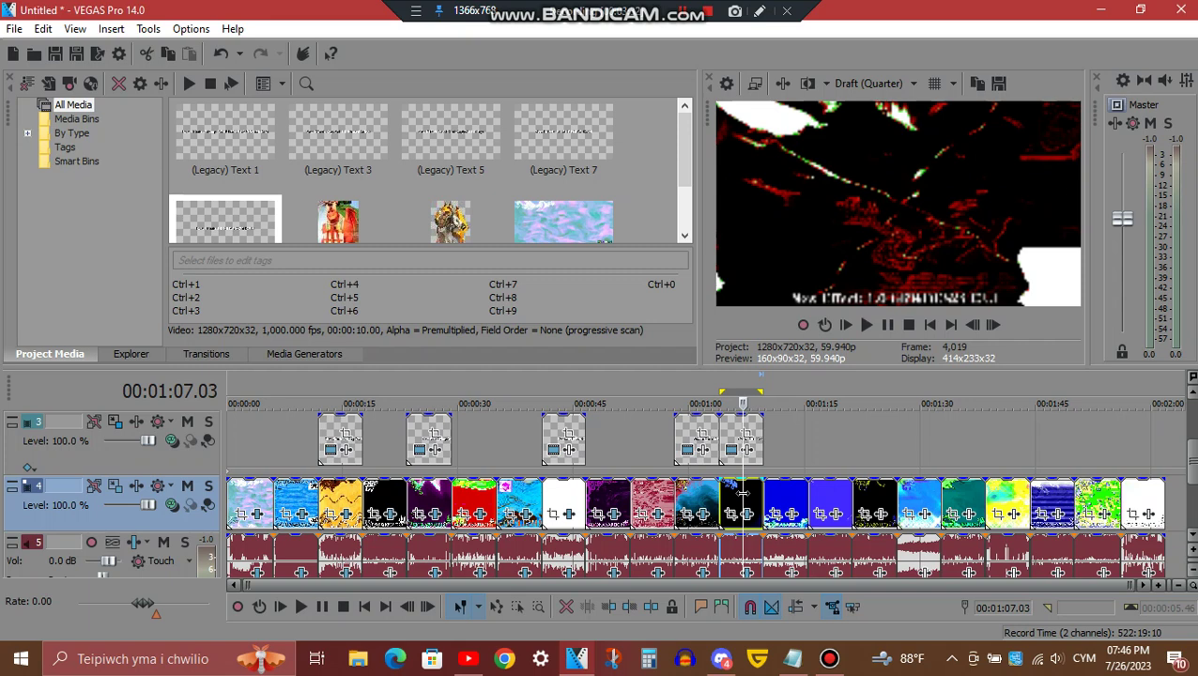
{"action": "left_click", "coordinate": [748, 514]}
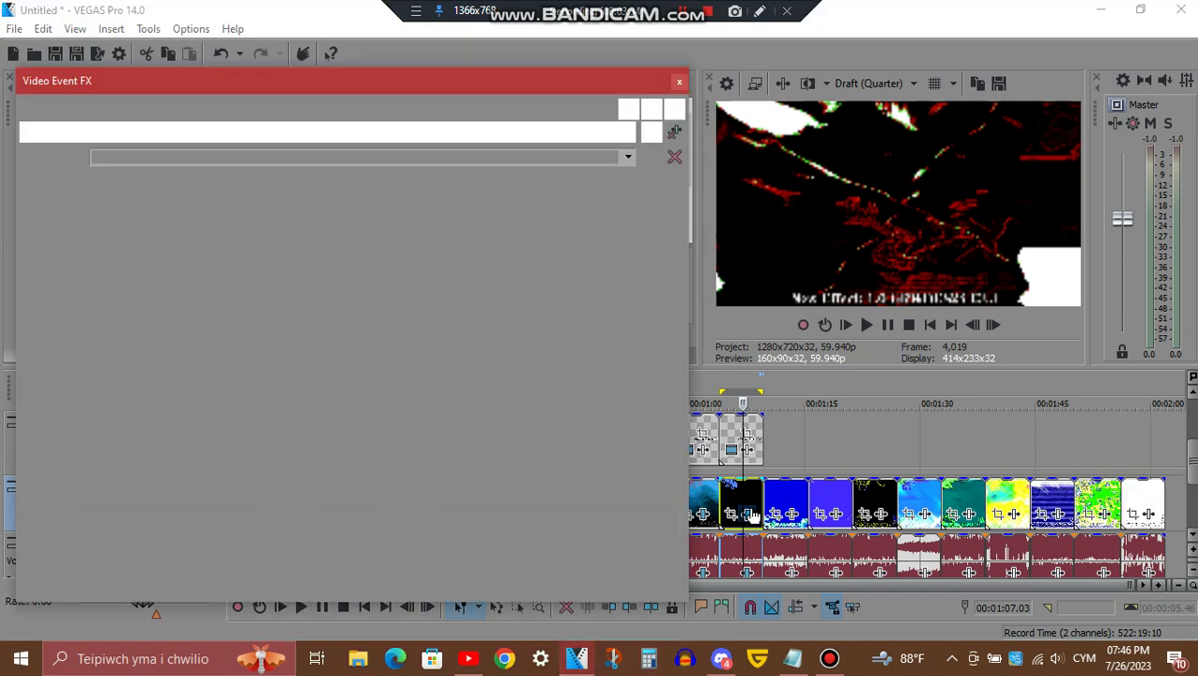
{"action": "left_click", "coordinate": [147, 131]}
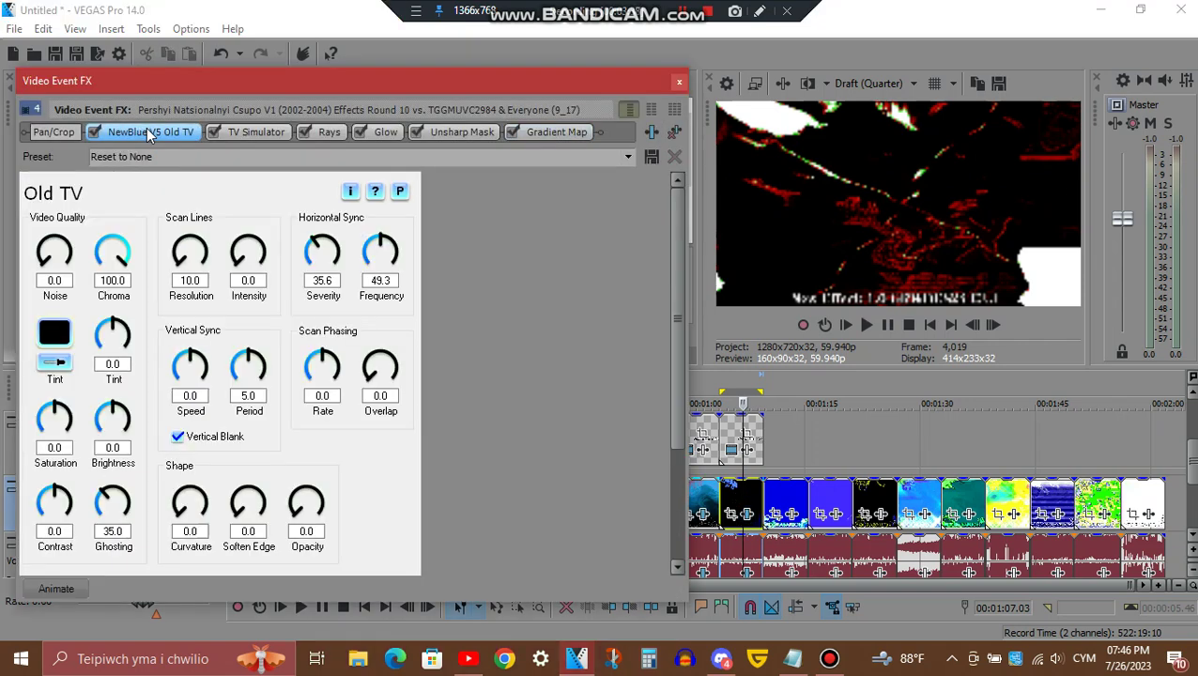
{"action": "left_click", "coordinate": [278, 132]}
{"action": "left_click", "coordinate": [340, 135]}
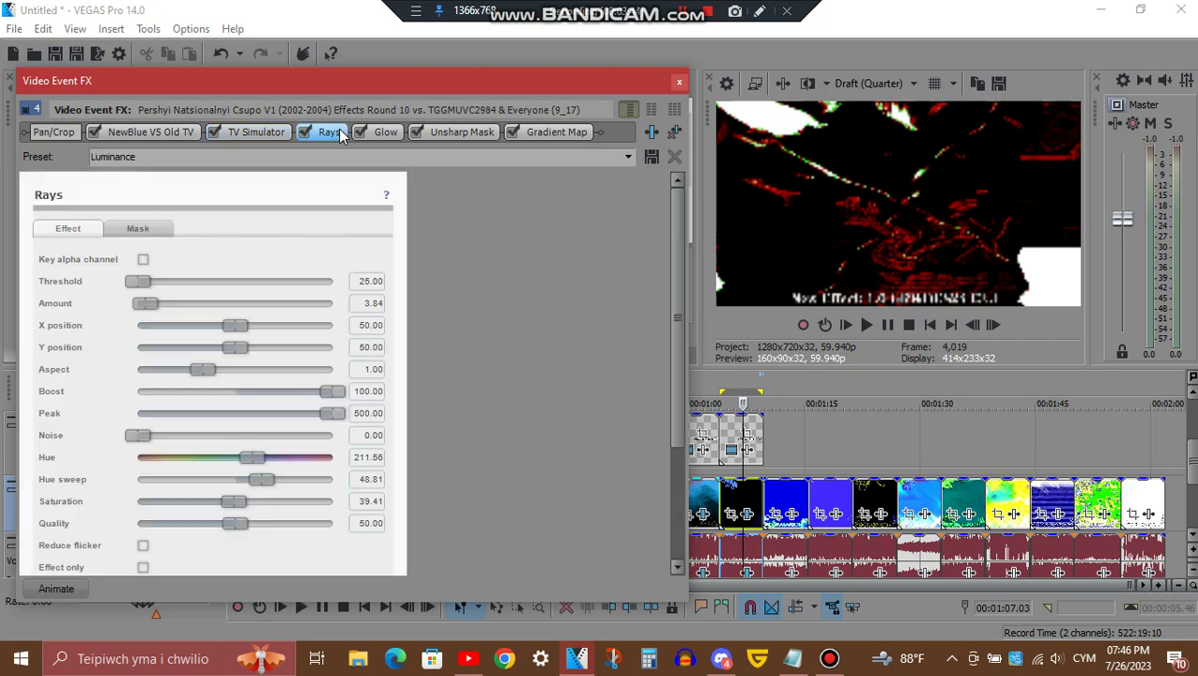
{"action": "left_click", "coordinate": [388, 133]}
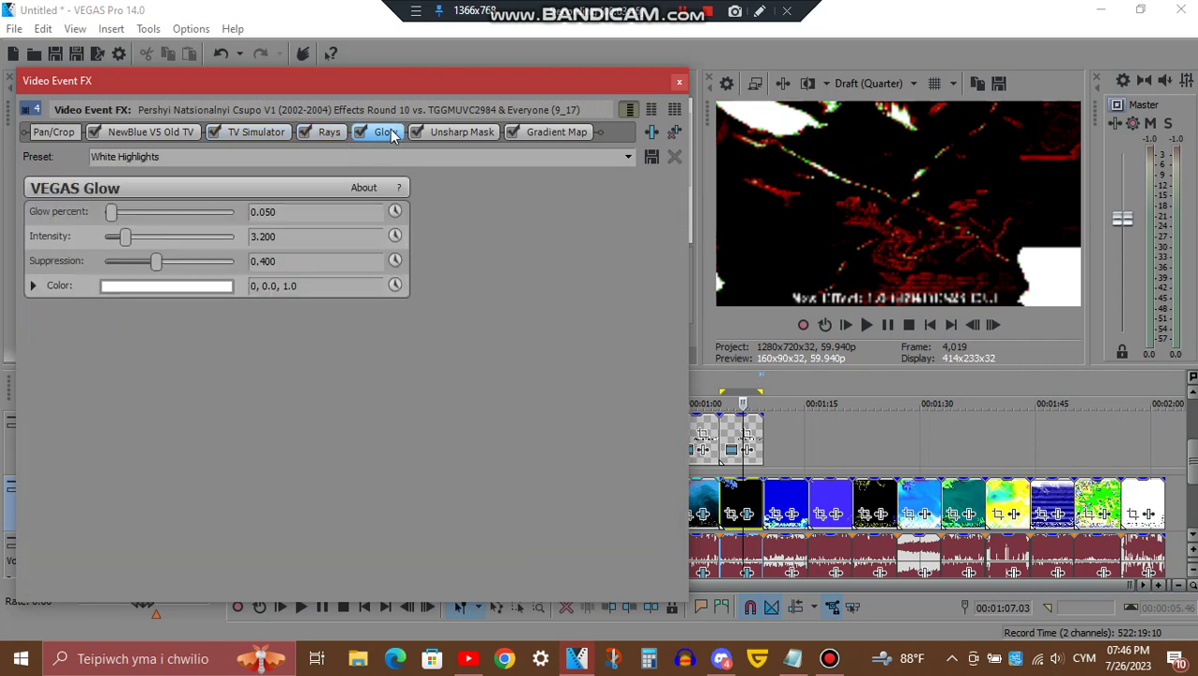
{"action": "left_click", "coordinate": [469, 131]}
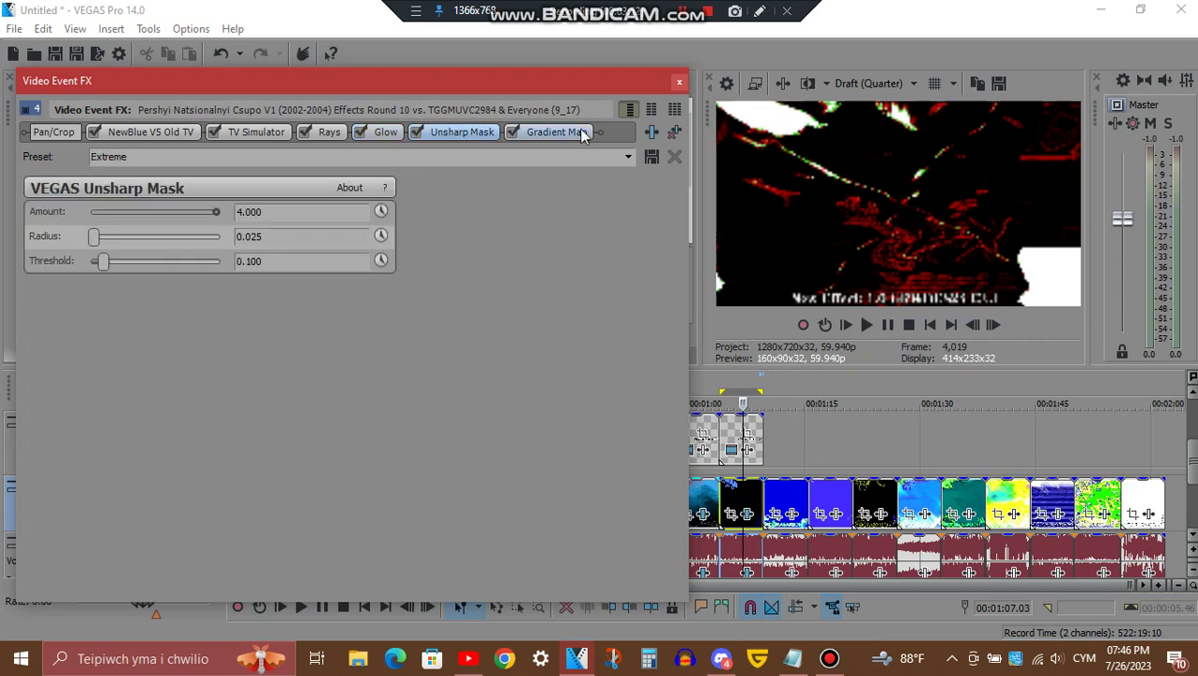
Examine the colour of each Gradient Map control point on the clip at 00:01:07.03
{"action": "left_click", "coordinate": [582, 132]}
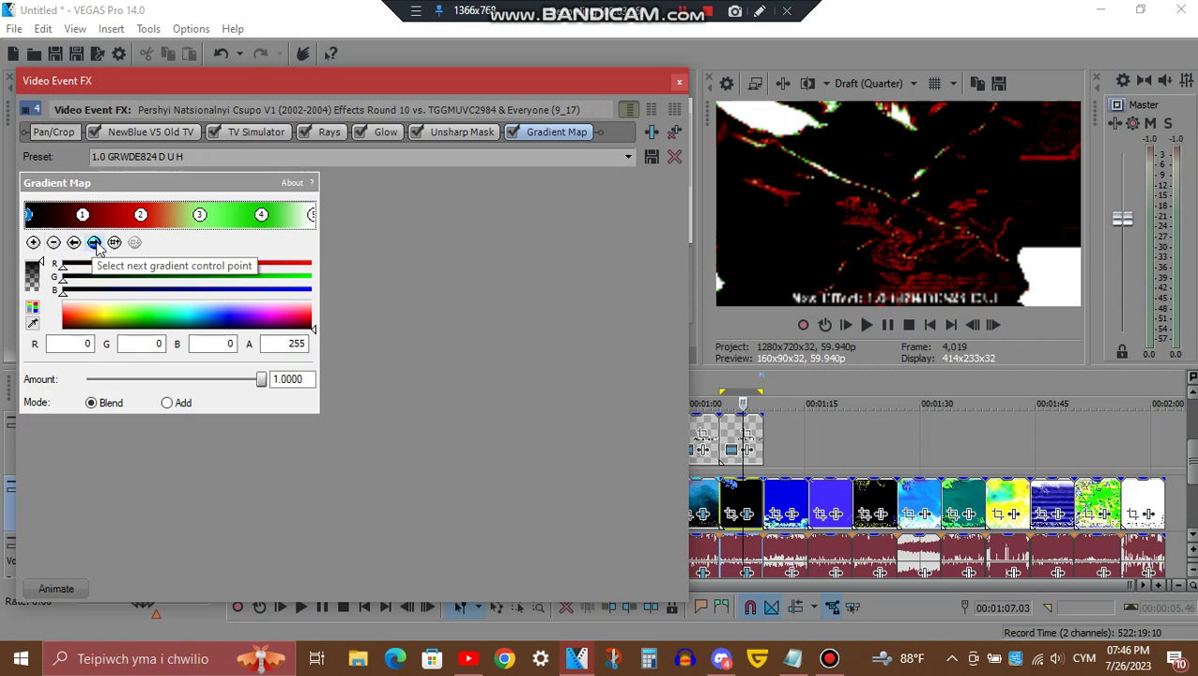
{"action": "left_click", "coordinate": [95, 242]}
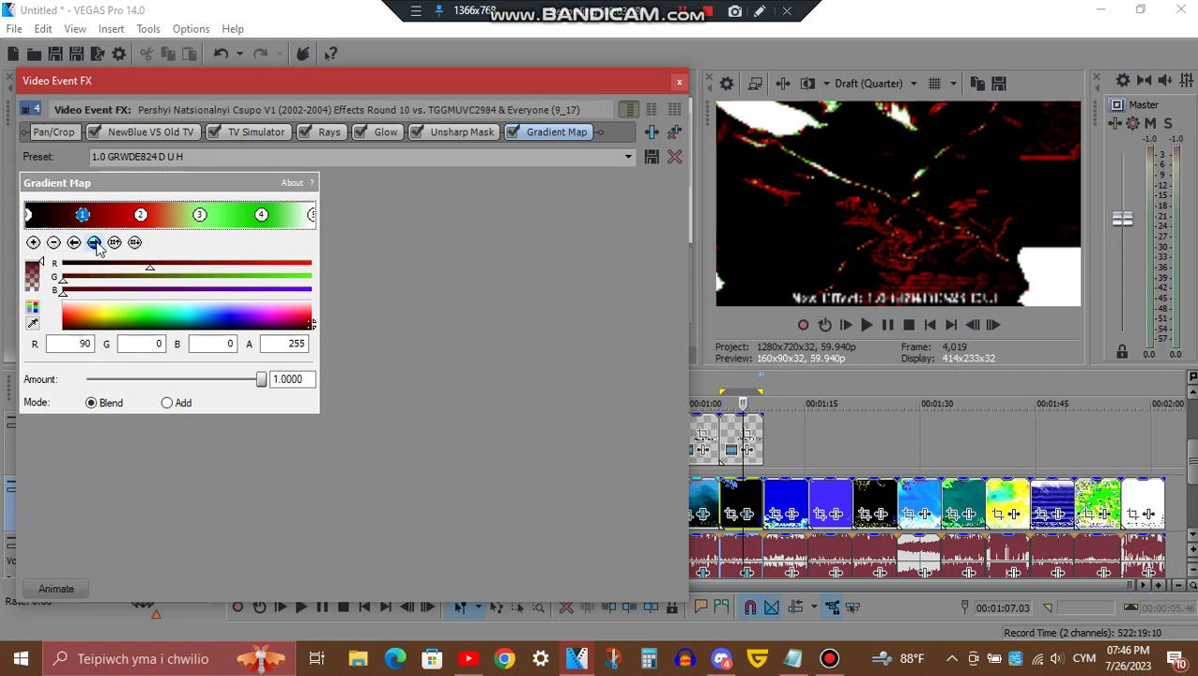
{"action": "left_click", "coordinate": [95, 242]}
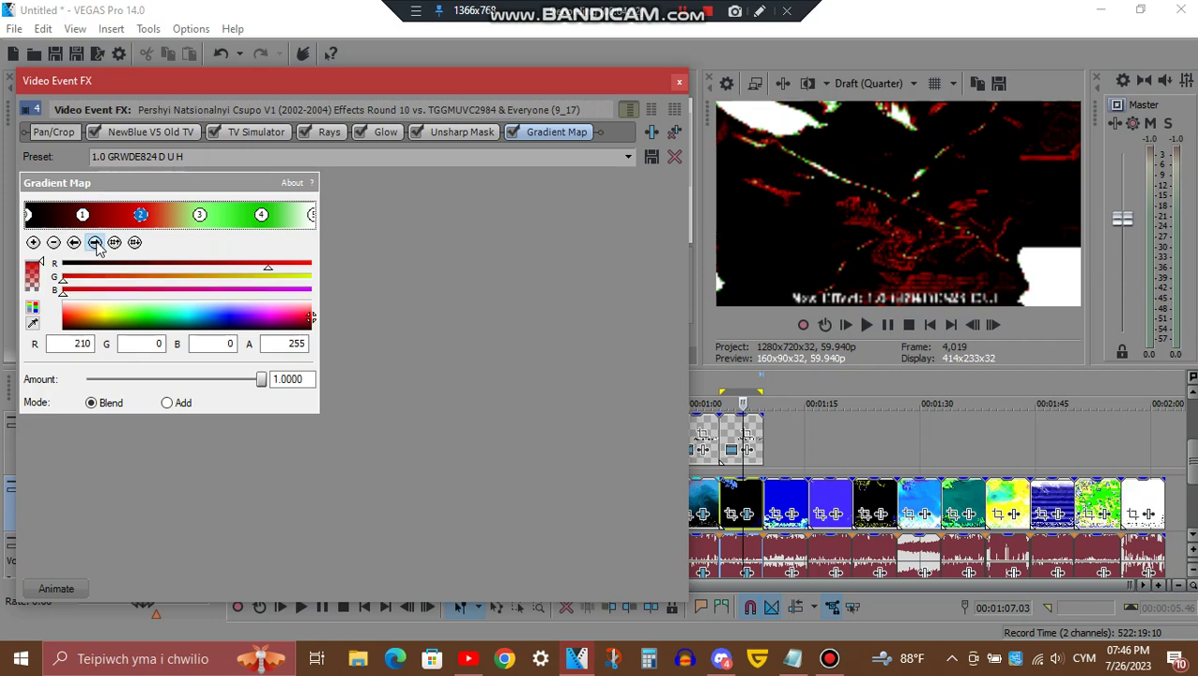
{"action": "left_click", "coordinate": [95, 243]}
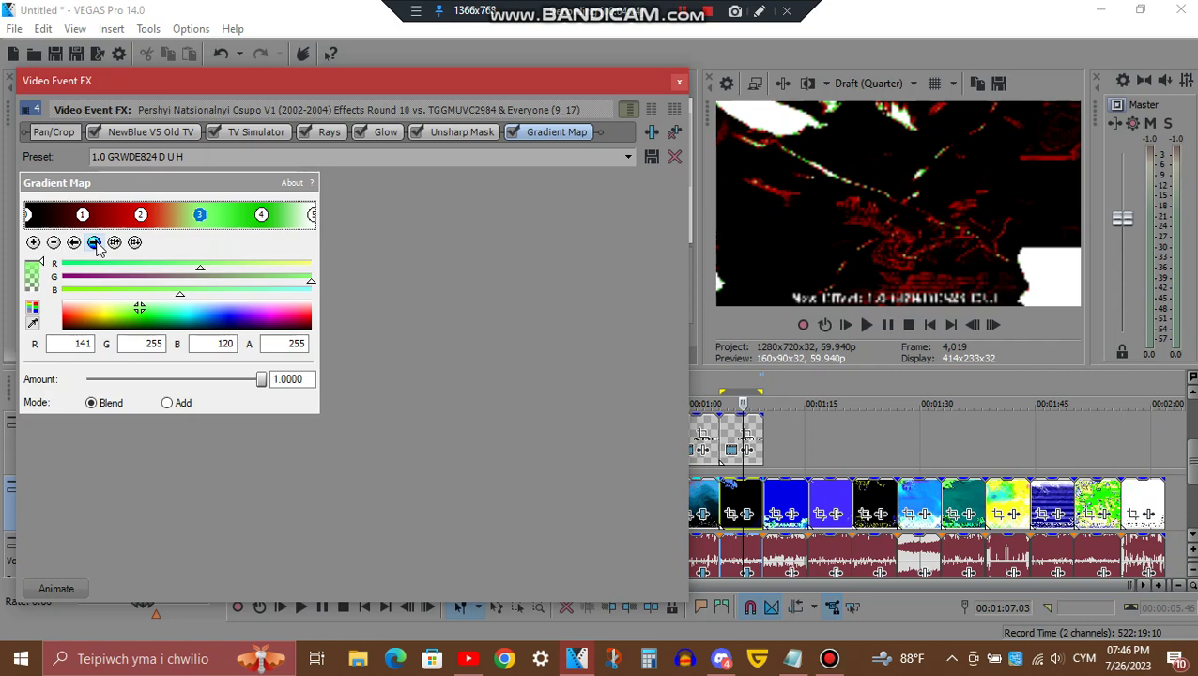
{"action": "left_click", "coordinate": [95, 242]}
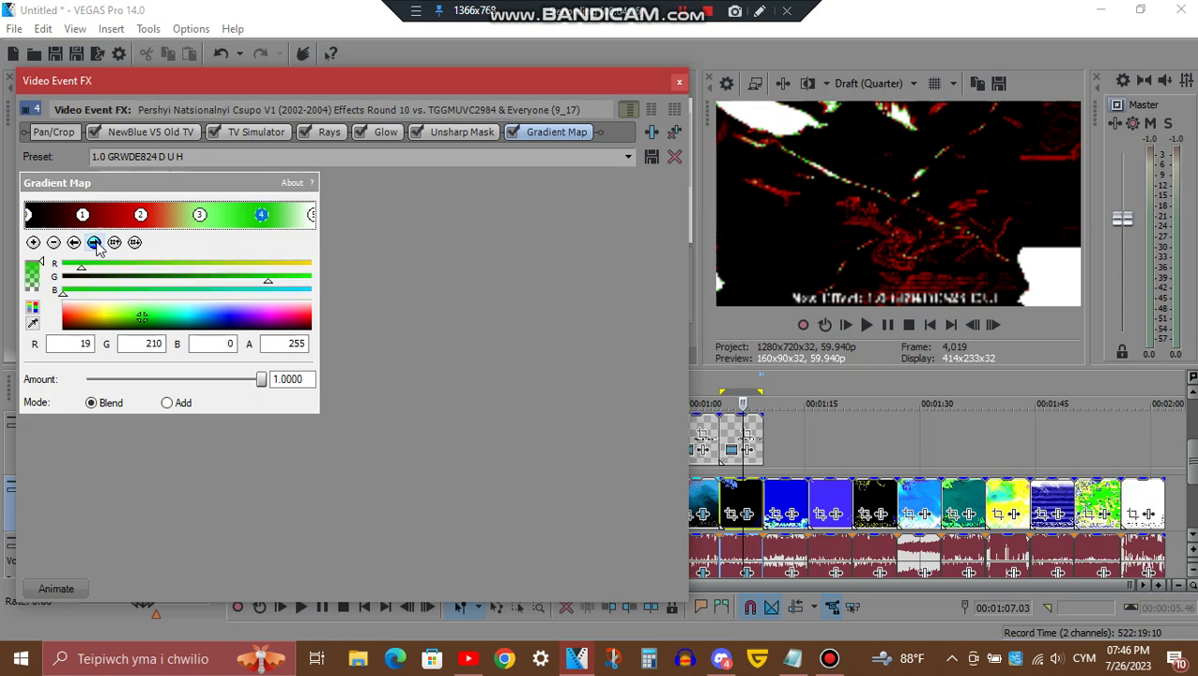
{"action": "left_click", "coordinate": [95, 243]}
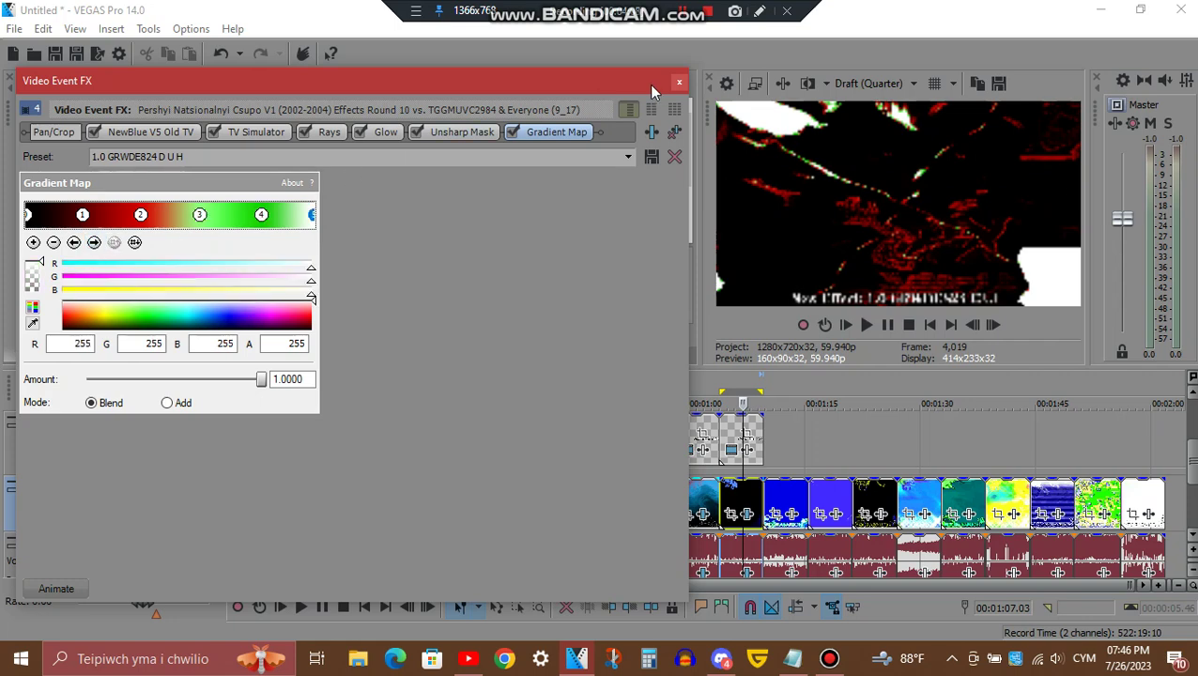
Examine the ExpressFX Chorus, Chorus, ATKChorus, TAL Phaser and tb_grumblebum settings on the audio event at 00:01:07.03
{"action": "left_click", "coordinate": [679, 81]}
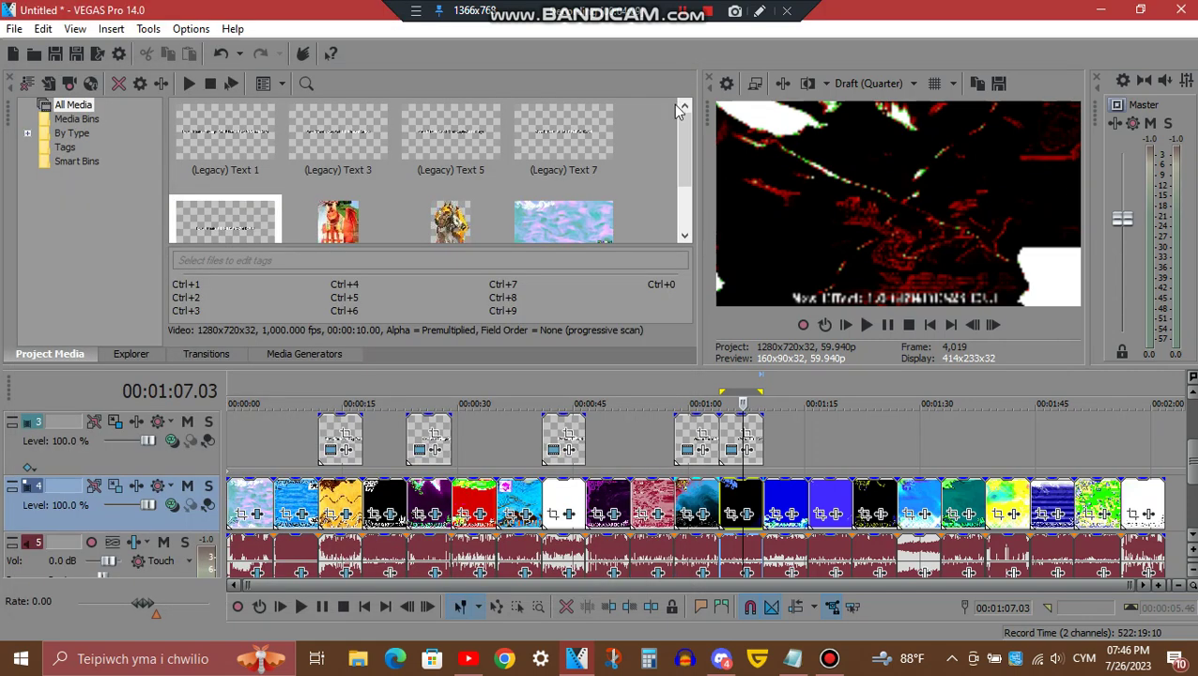
{"action": "left_click", "coordinate": [747, 573]}
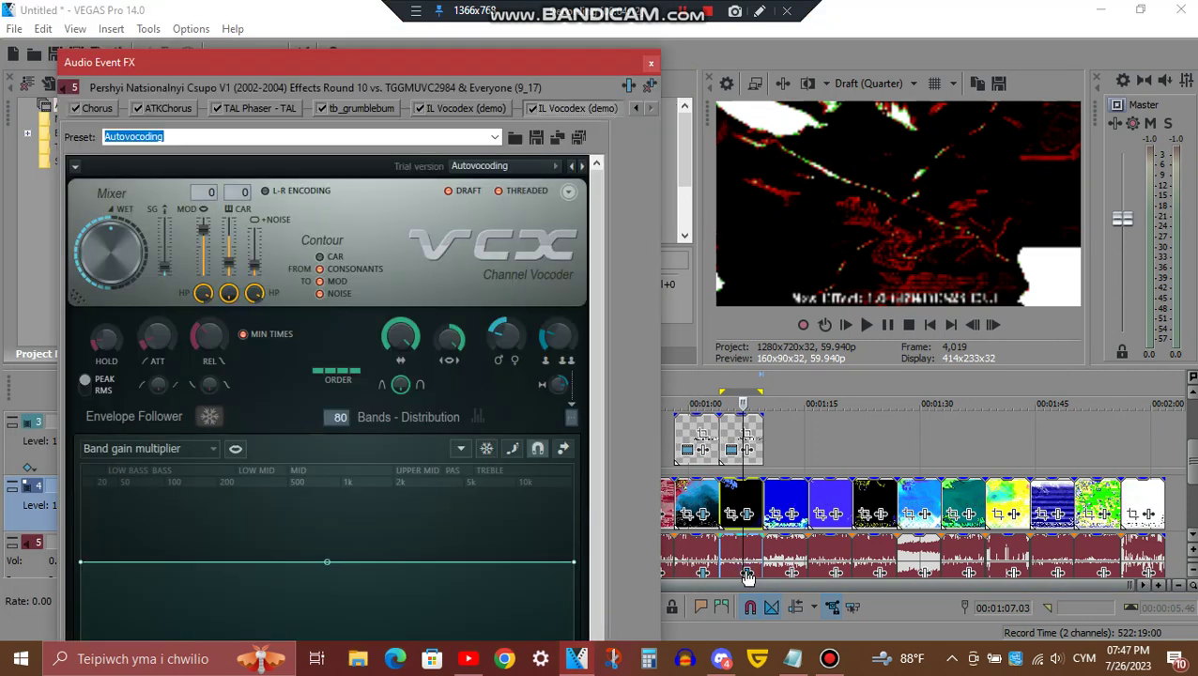
{"action": "left_click", "coordinate": [633, 109]}
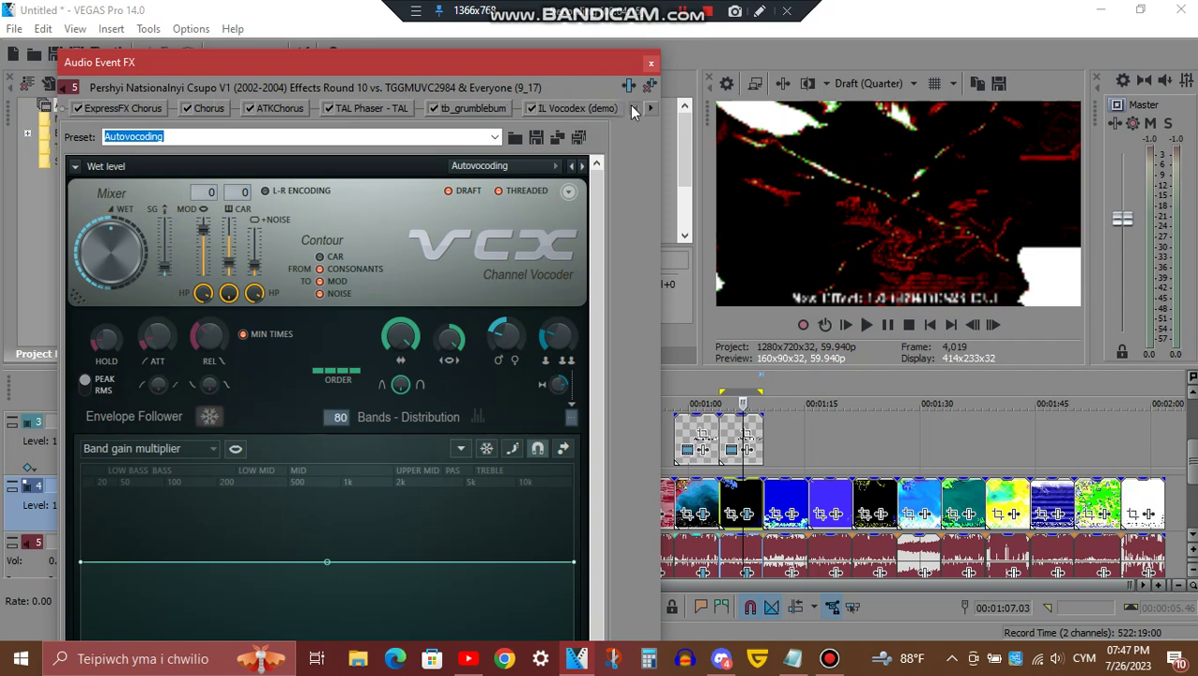
{"action": "left_click", "coordinate": [153, 108]}
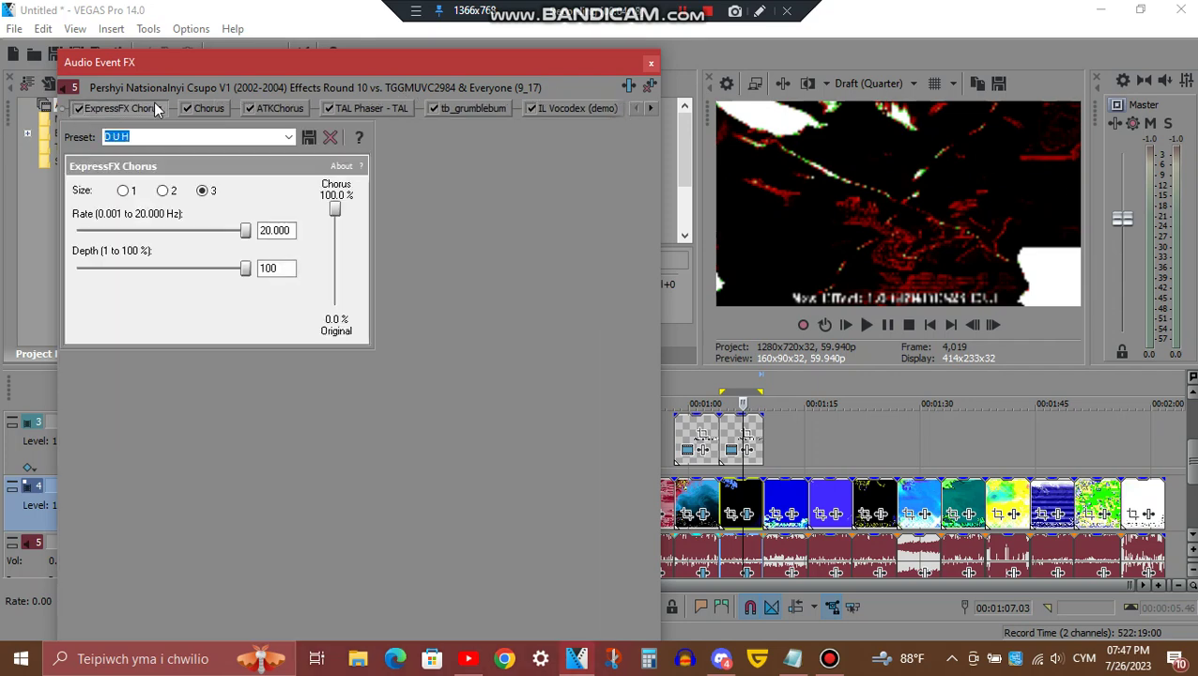
{"action": "left_click", "coordinate": [203, 109]}
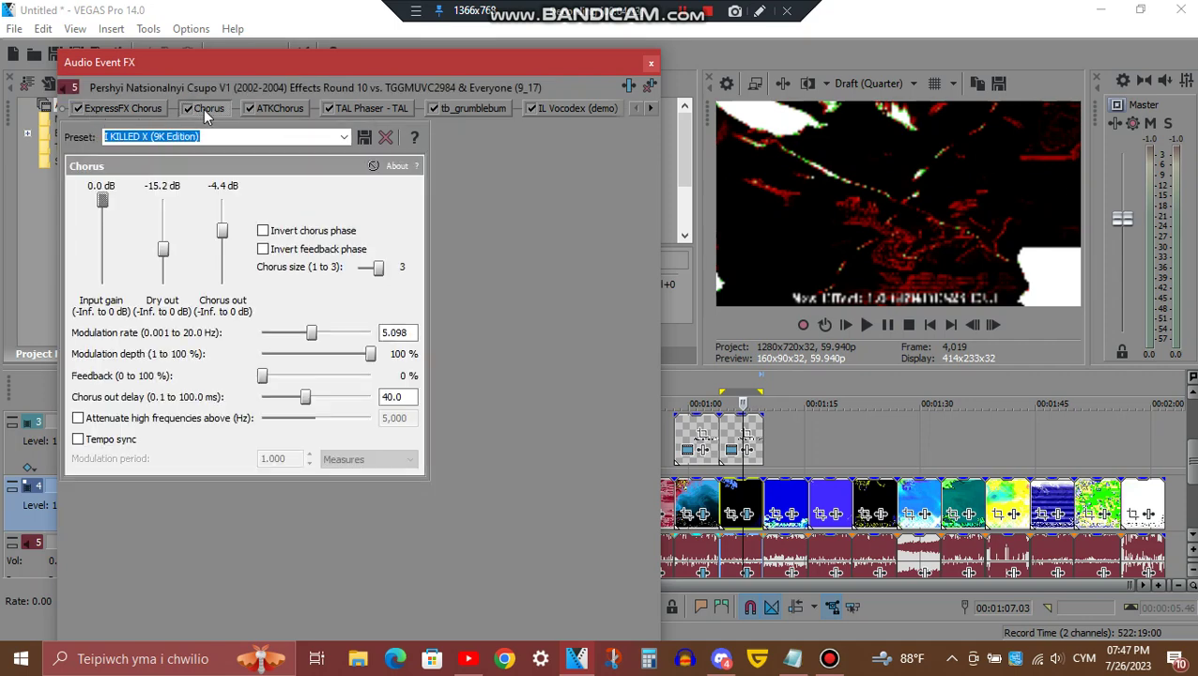
{"action": "left_click", "coordinate": [288, 113]}
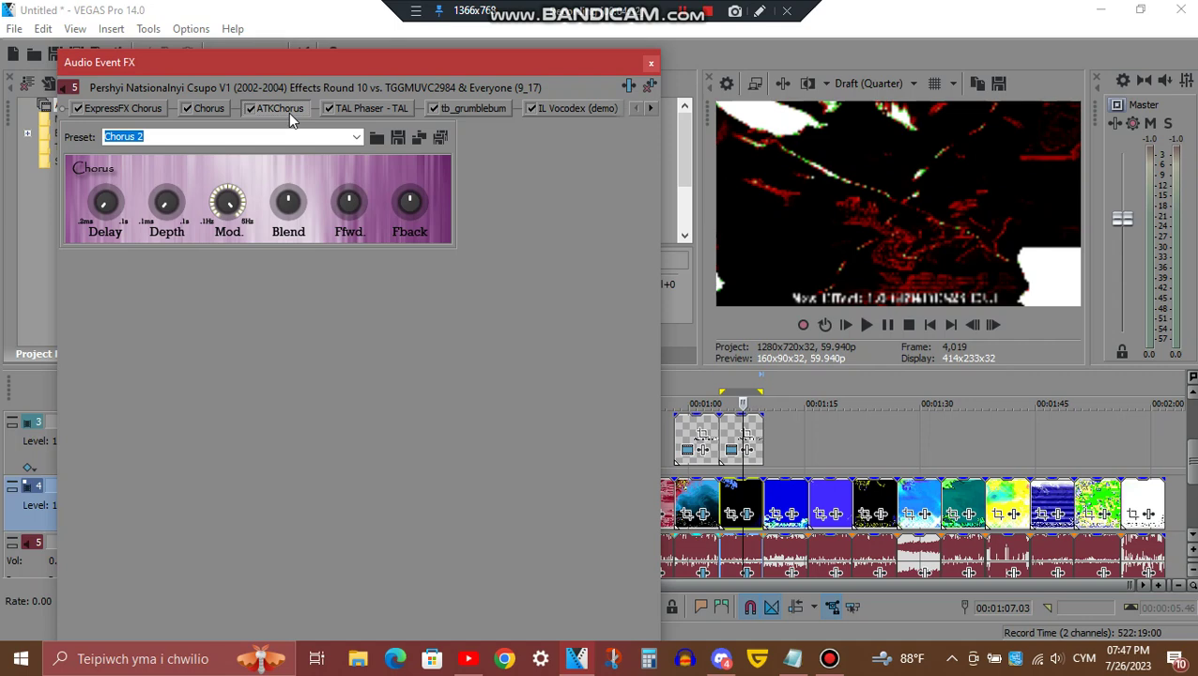
{"action": "left_click", "coordinate": [371, 107]}
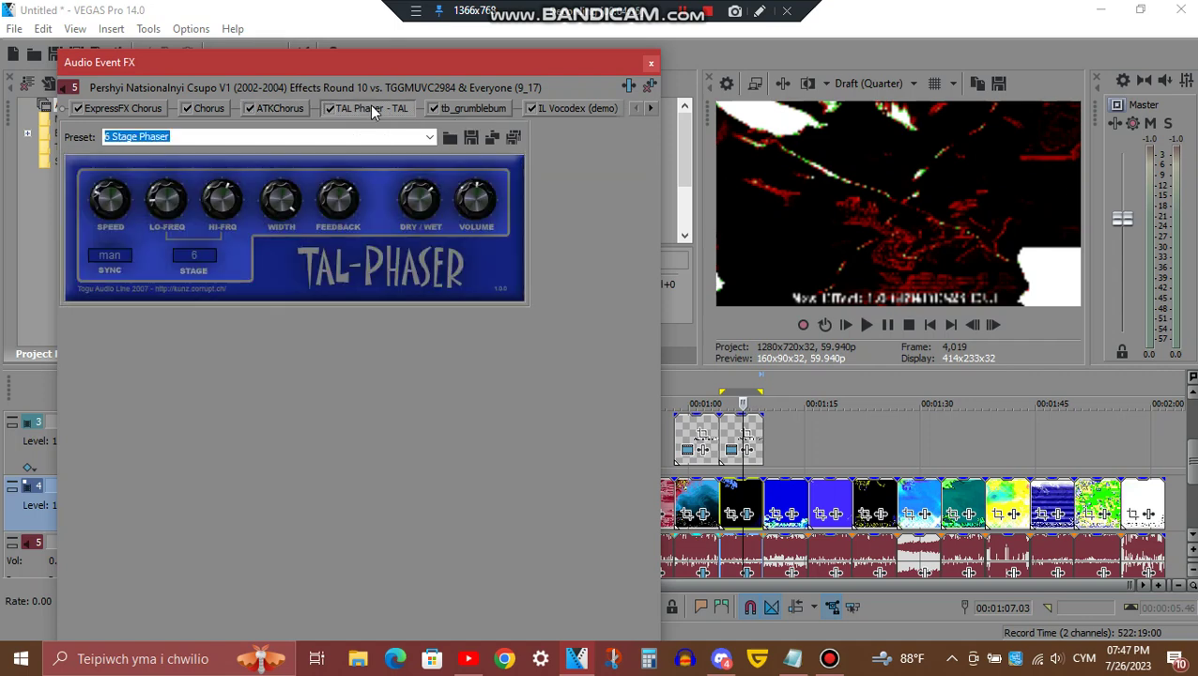
{"action": "left_click", "coordinate": [451, 109]}
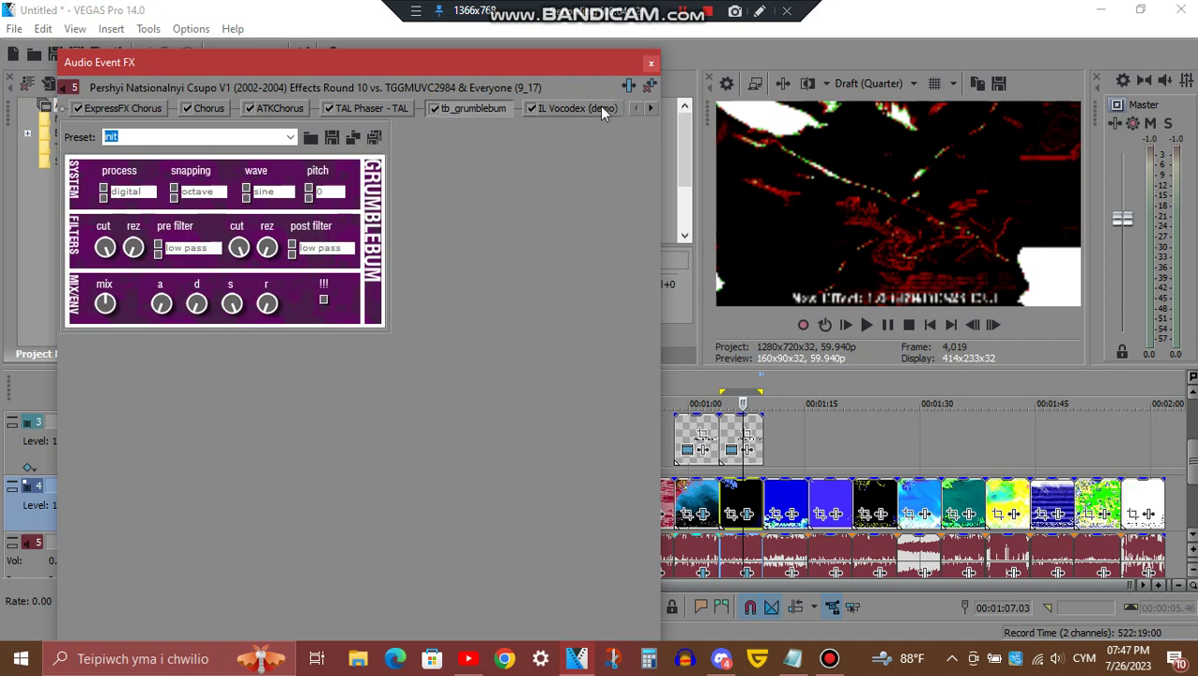
Examine the settings of the two IL Vocodex effects on the audio event at 00:01:07.03
{"action": "left_click", "coordinate": [647, 105]}
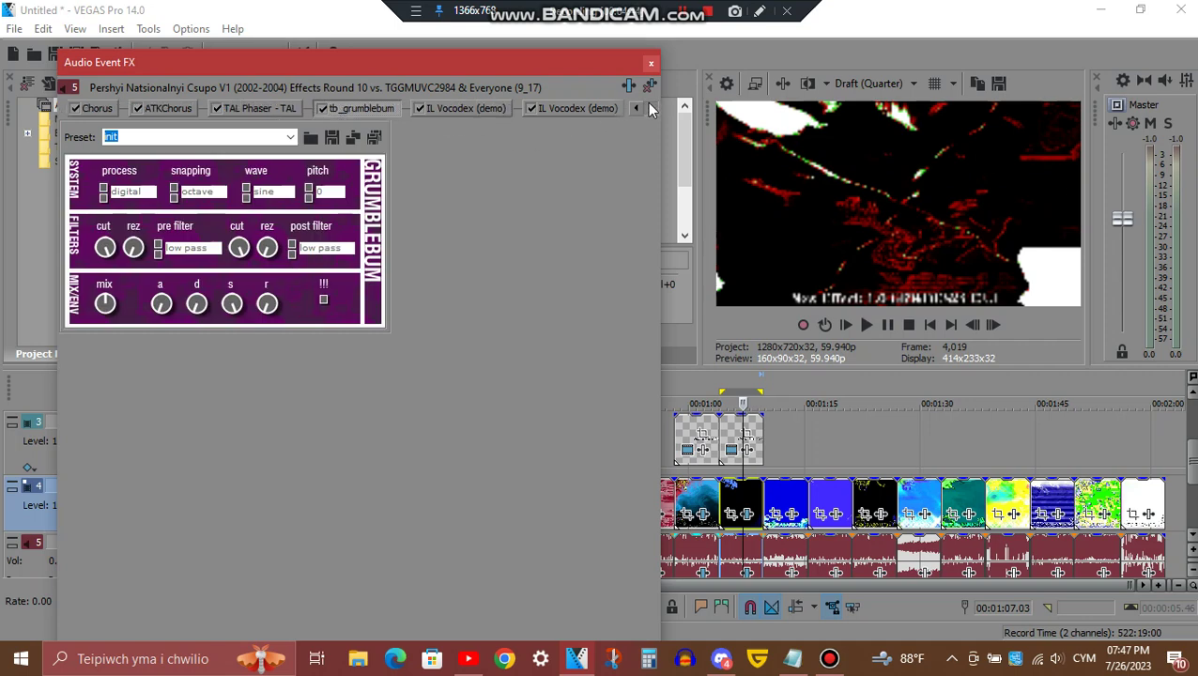
{"action": "left_click", "coordinate": [460, 111]}
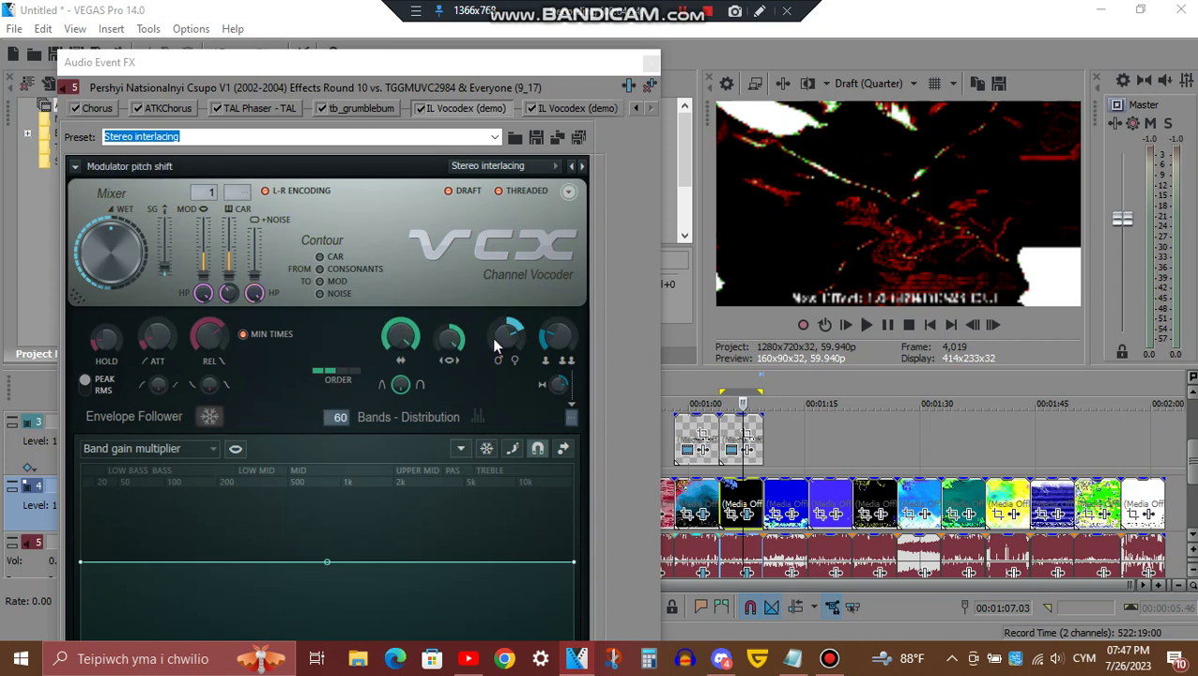
{"action": "left_click", "coordinate": [569, 108]}
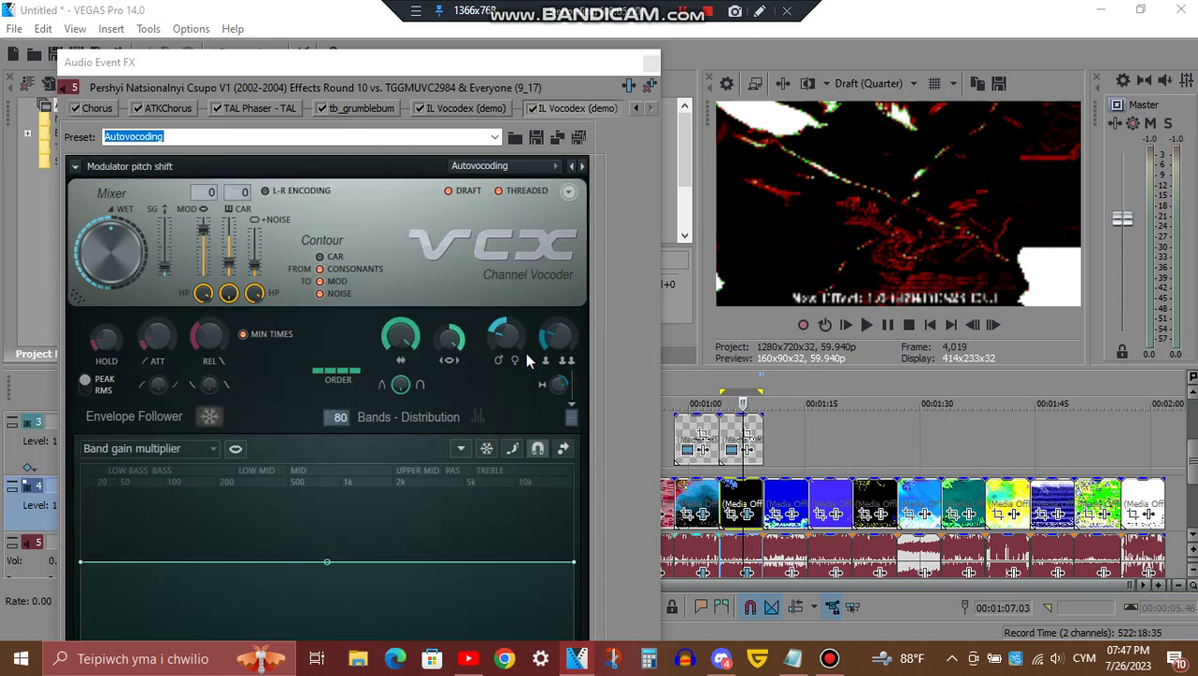
{"action": "left_click", "coordinate": [649, 66]}
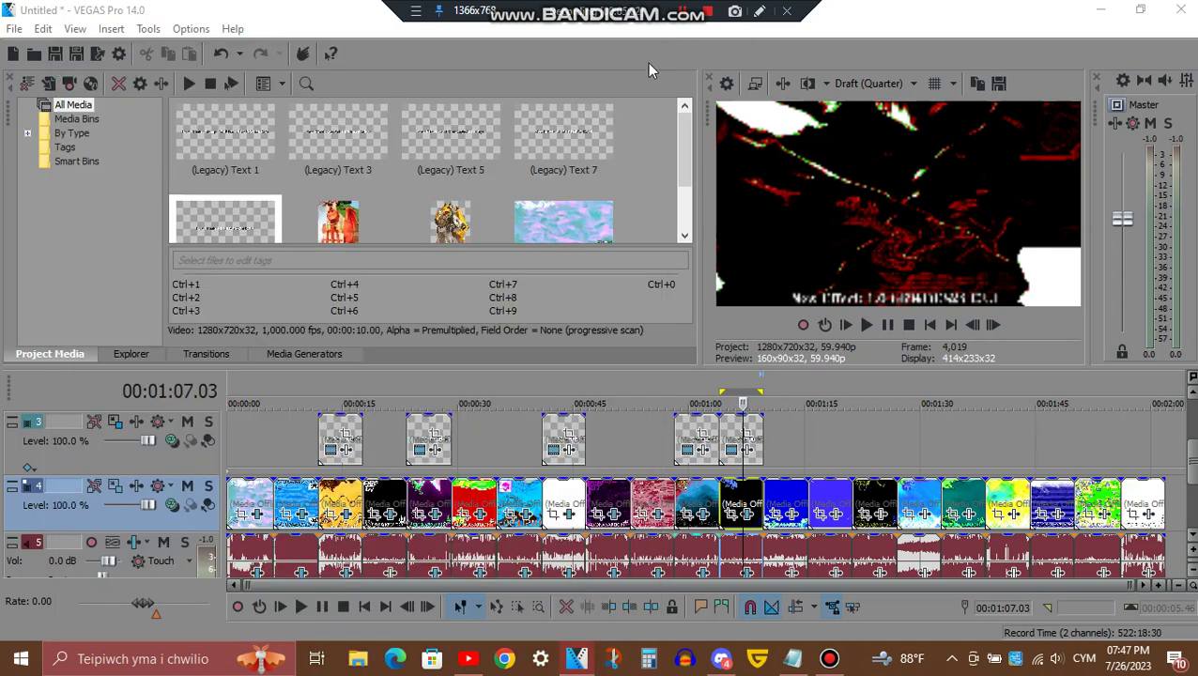